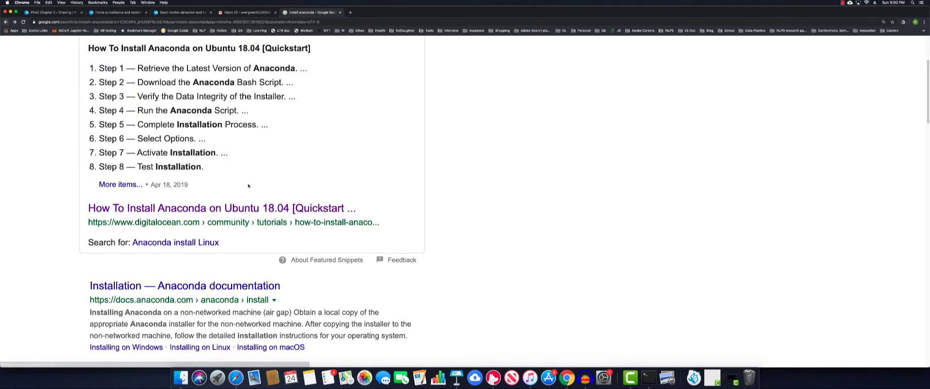
Open DataCamp's article on installing Anaconda on Mac OS X and follow its Anaconda Website link to the macOS installers
scroll(255, 198, down, 5)
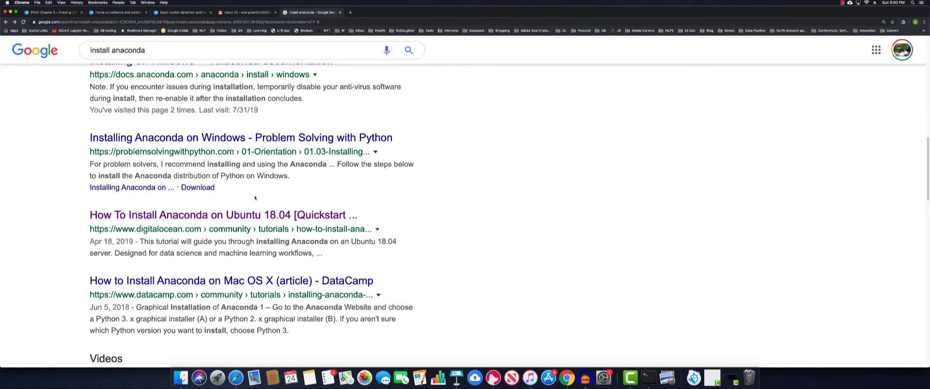
click(247, 281)
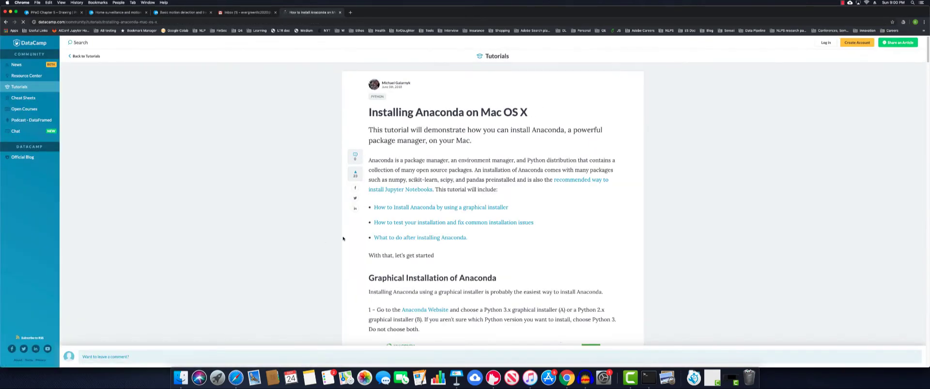
scroll(470, 233, down, 2)
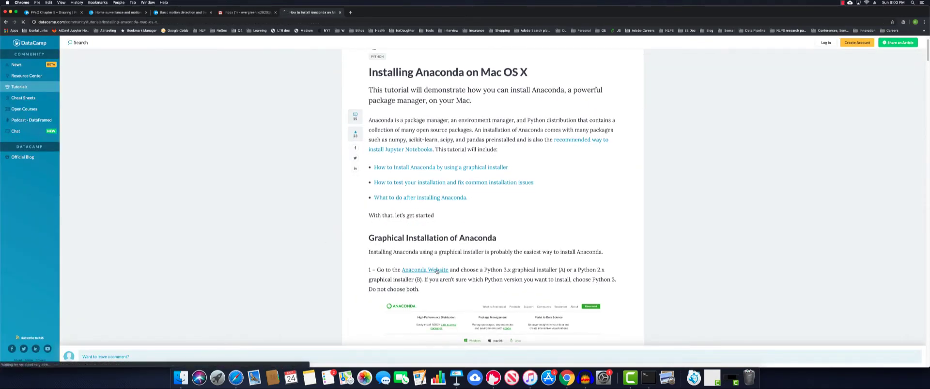
click(437, 270)
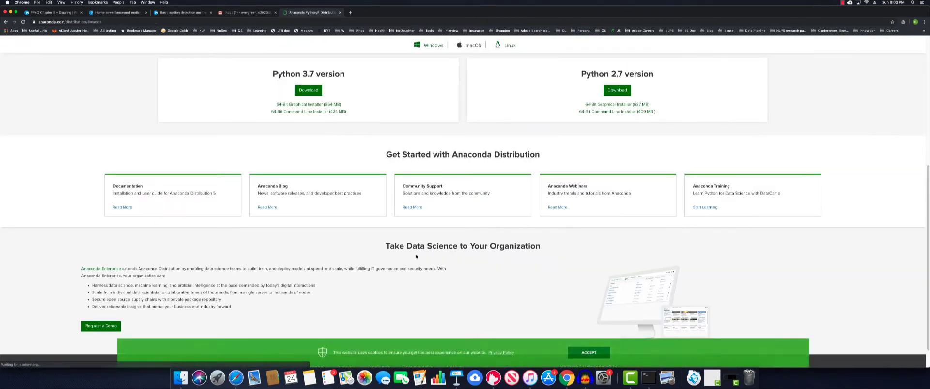
scroll(421, 257, up, 5)
scroll(420, 257, down, 4)
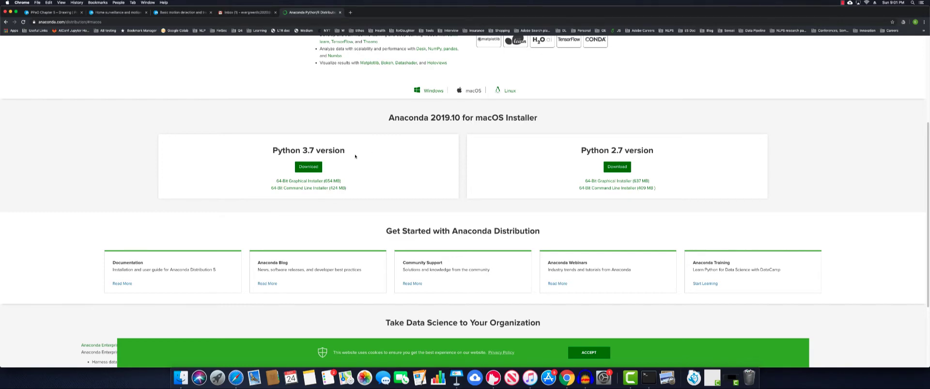
Enlarge the Anaconda download page to 200% zoom
click(925, 23)
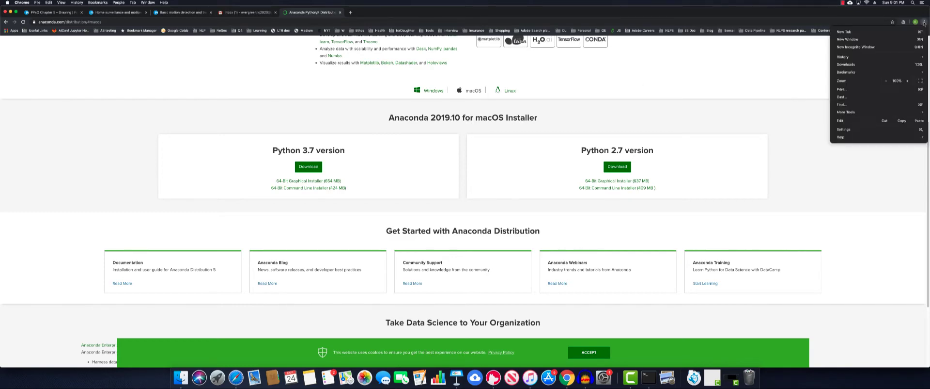
click(908, 81)
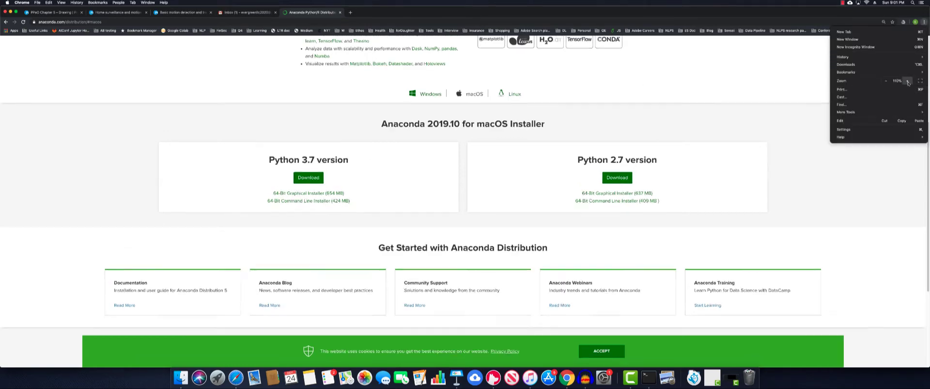
click(908, 81)
click(908, 81)
click(908, 81)
click(908, 81)
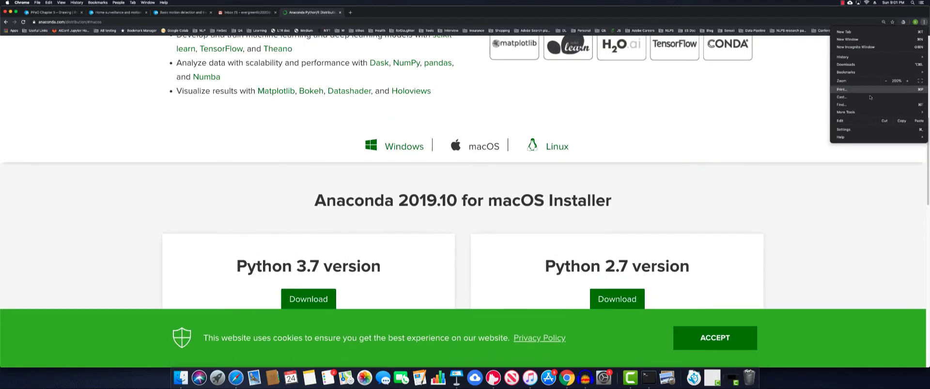
click(765, 138)
Download the Anaconda 2019.10 macOS installer for Python 3.7
scroll(765, 137, down, 2)
scroll(634, 151, down, 1)
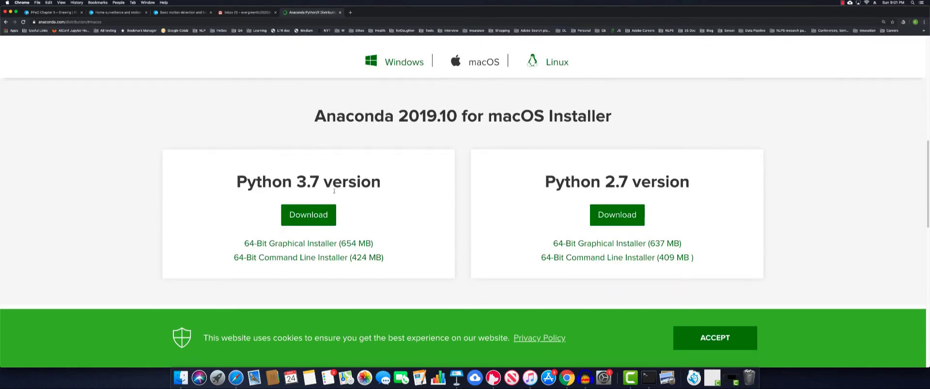
click(312, 219)
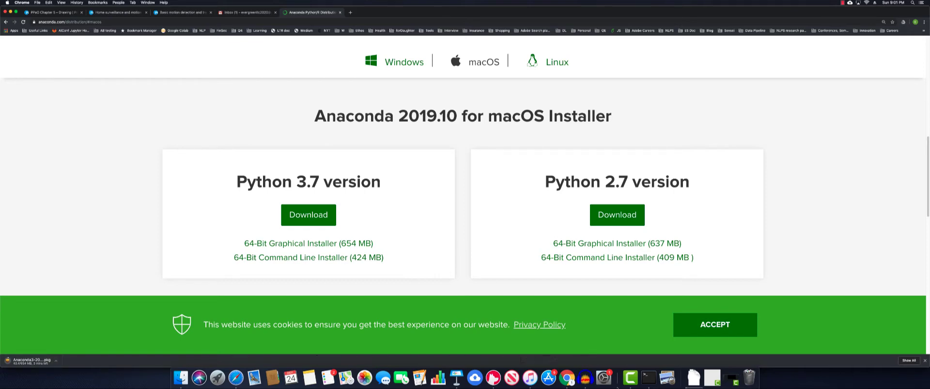
click(630, 377)
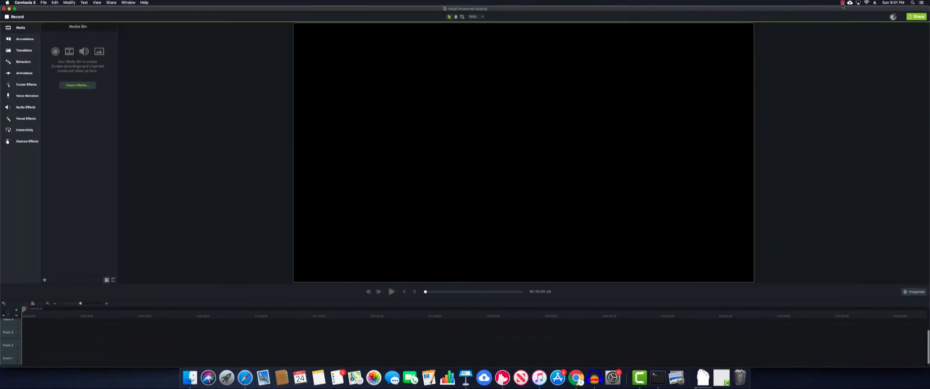
click(843, 4)
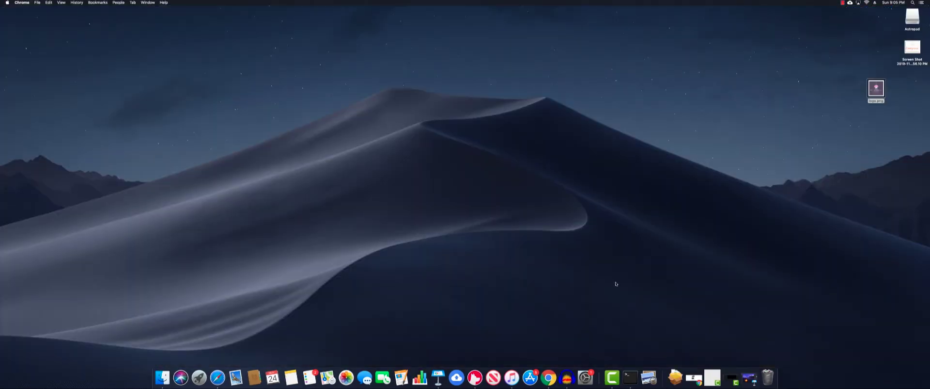
Show the Downloads folder in Finder and launch the downloaded Anaconda3 installer package
click(676, 377)
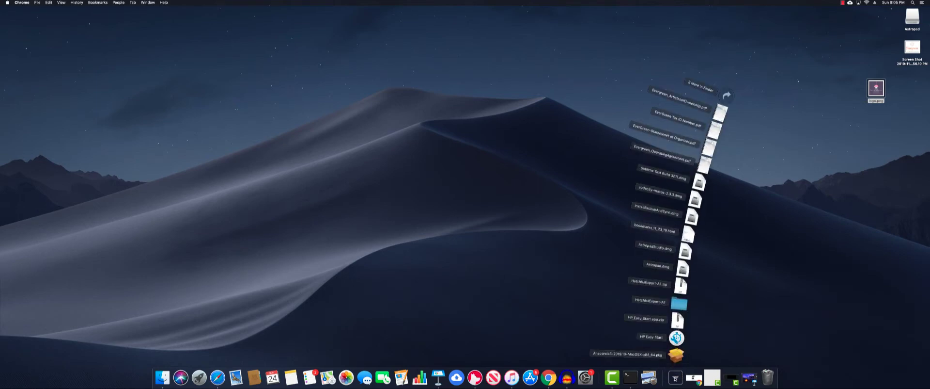
click(727, 95)
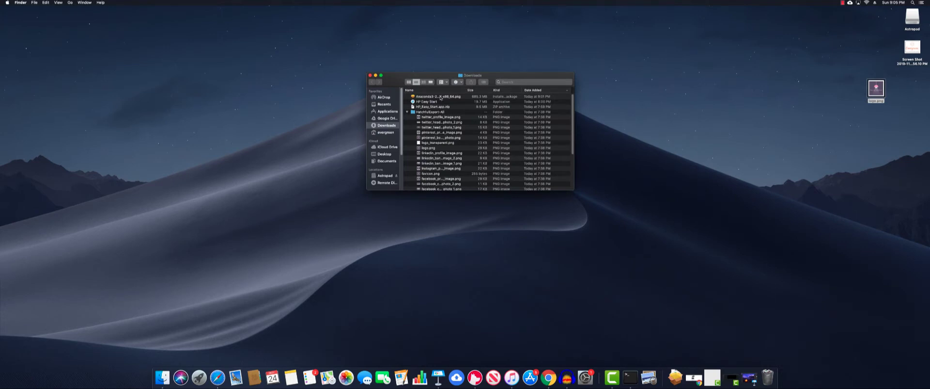
double_click(441, 97)
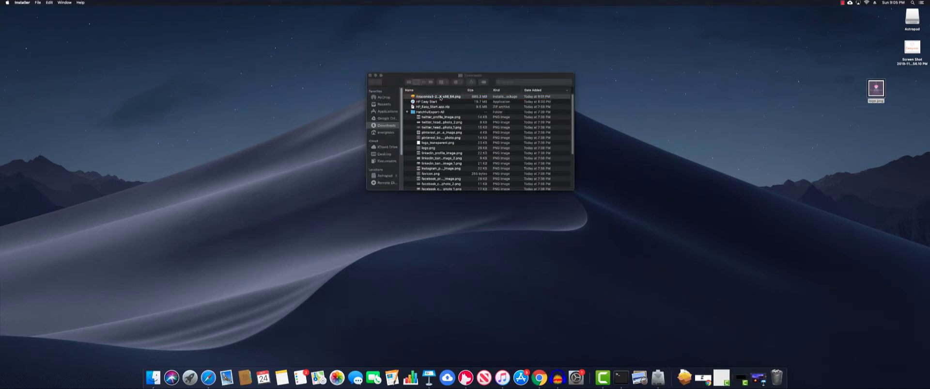
Move the Downloads window aside and collapse its expanded HatchfulExport-All folder
drag(420, 77, 631, 66)
click(685, 377)
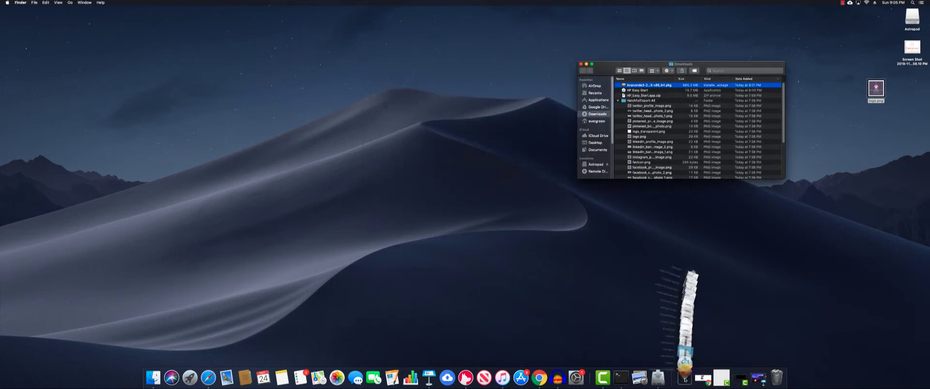
click(589, 318)
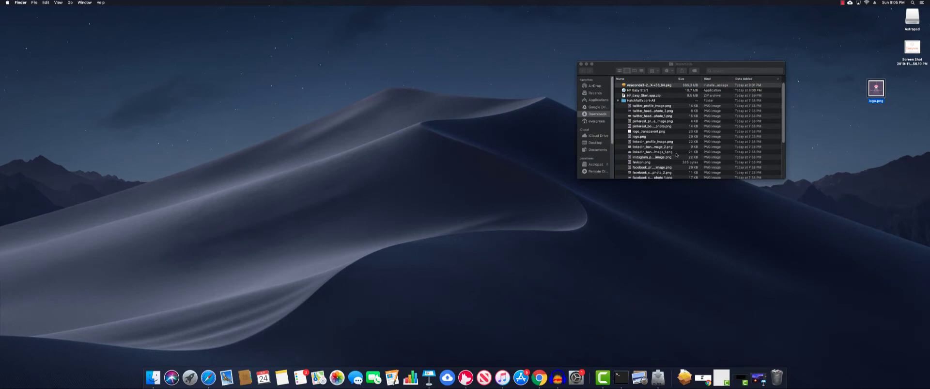
click(618, 101)
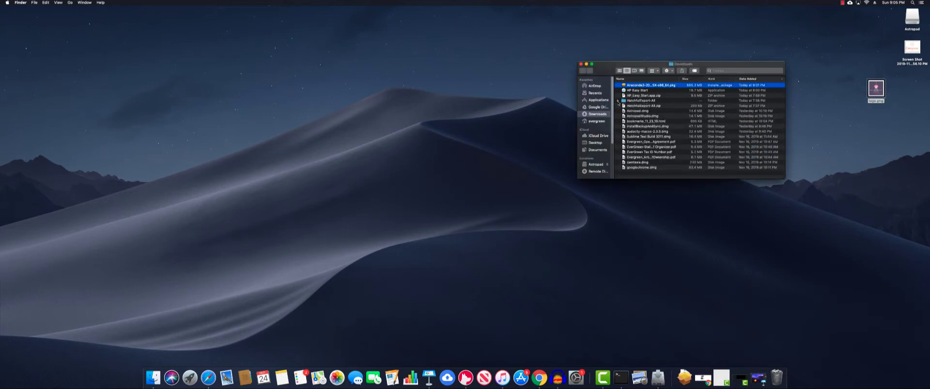
click(723, 377)
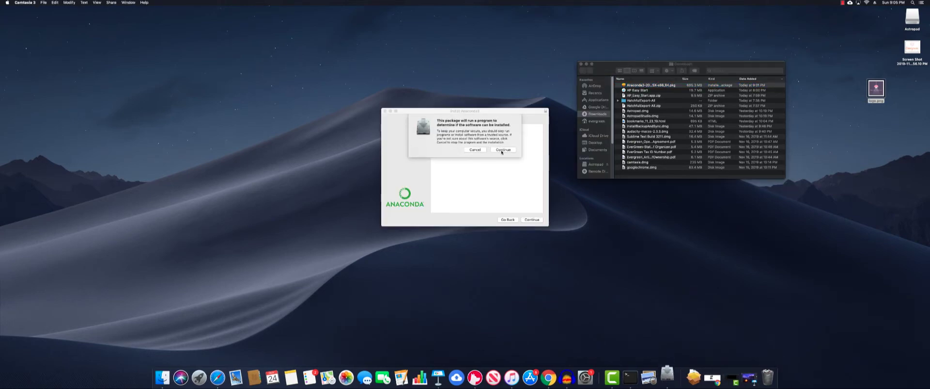
Allow the package's compatibility check, proceed past the introduction and read-me pages, and agree to the Anaconda license
click(502, 150)
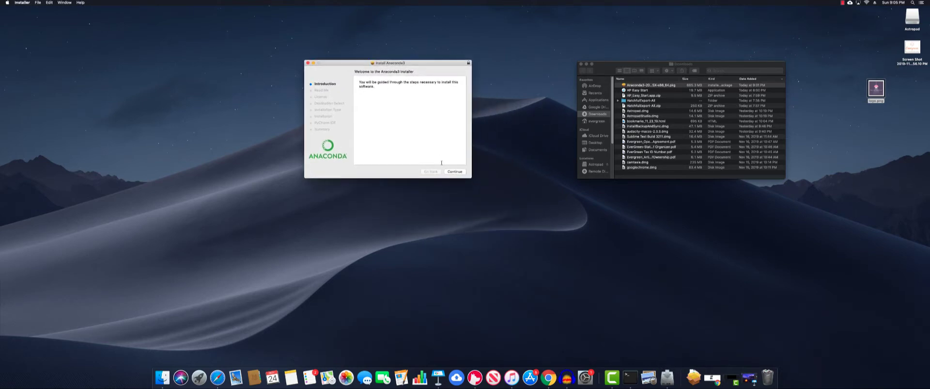
click(455, 172)
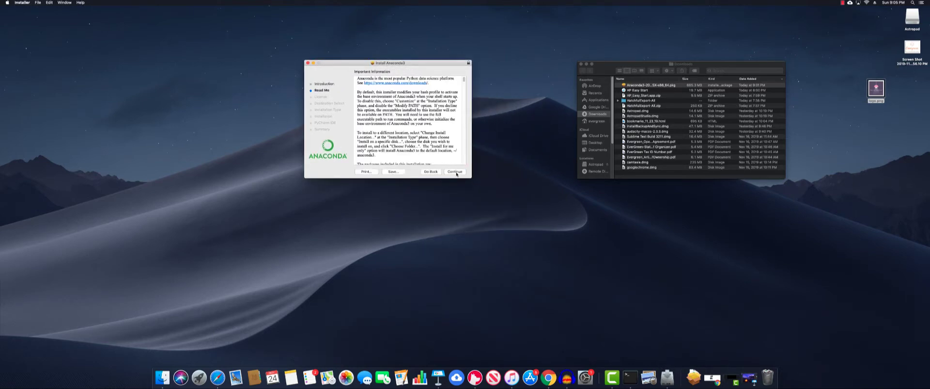
click(455, 171)
click(455, 171)
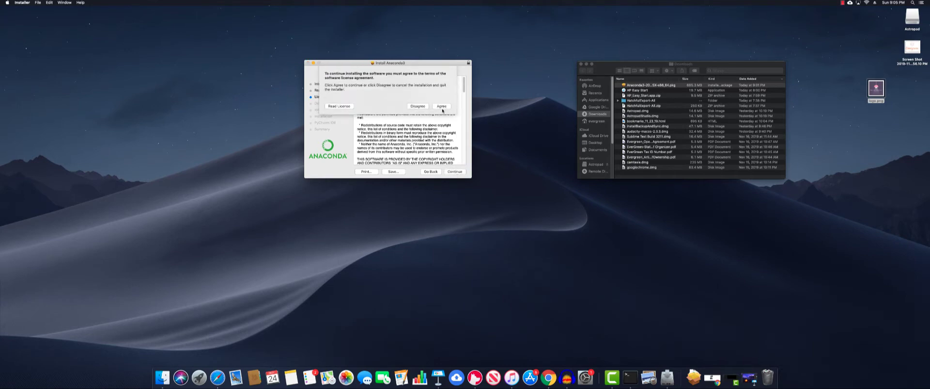
click(442, 106)
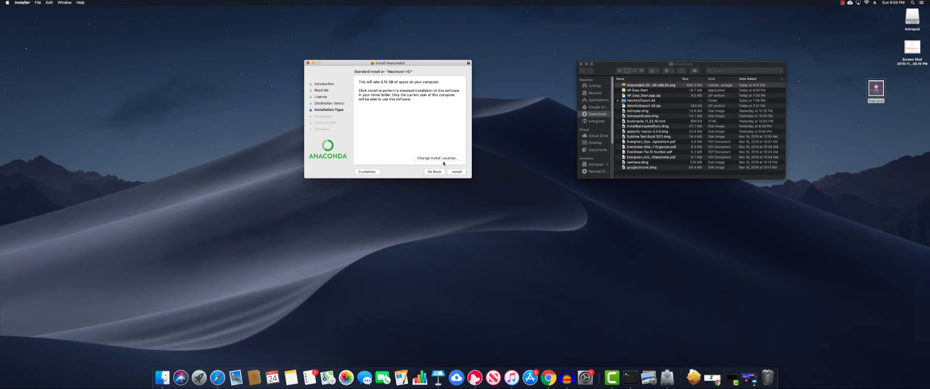
Set the install location to "Install for me only" and run the standard Anaconda3 installation
click(441, 159)
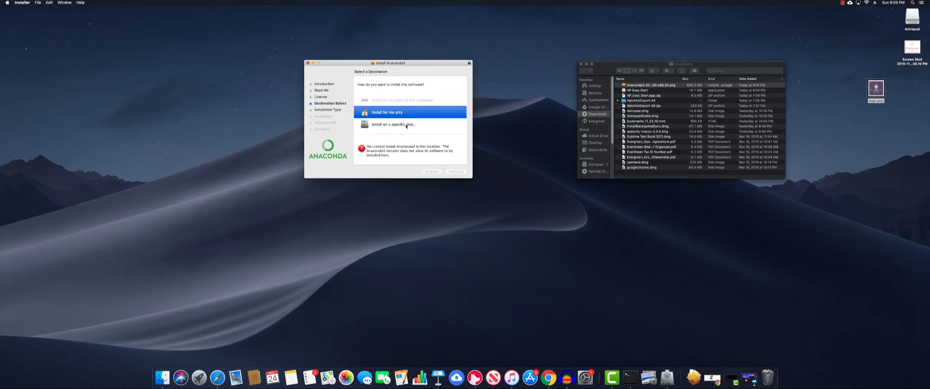
click(402, 116)
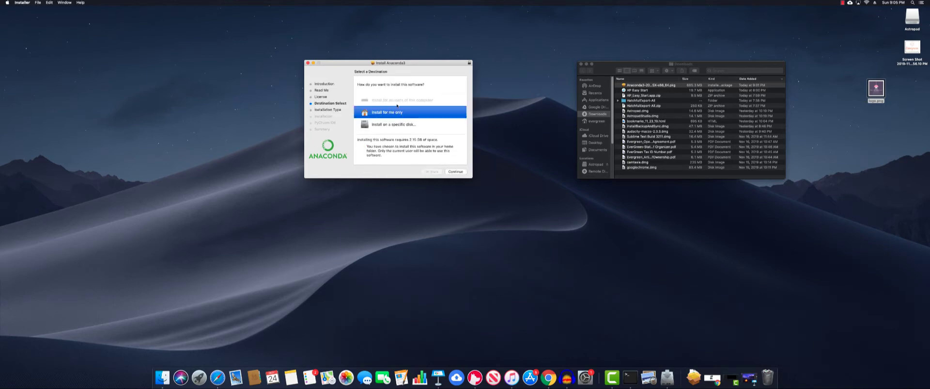
click(456, 171)
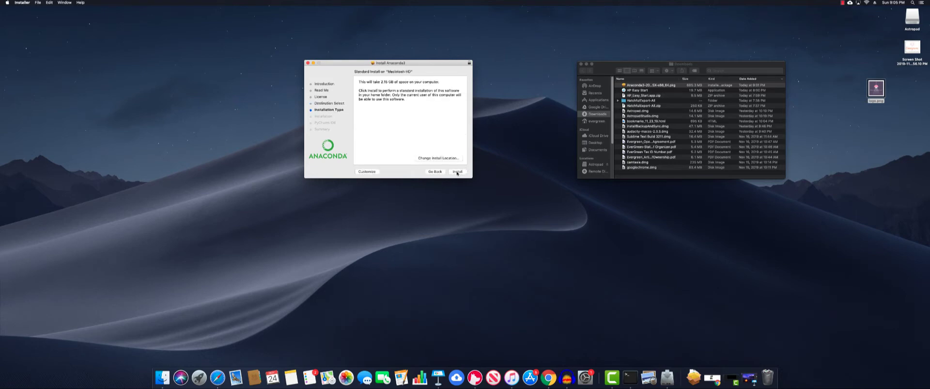
click(457, 172)
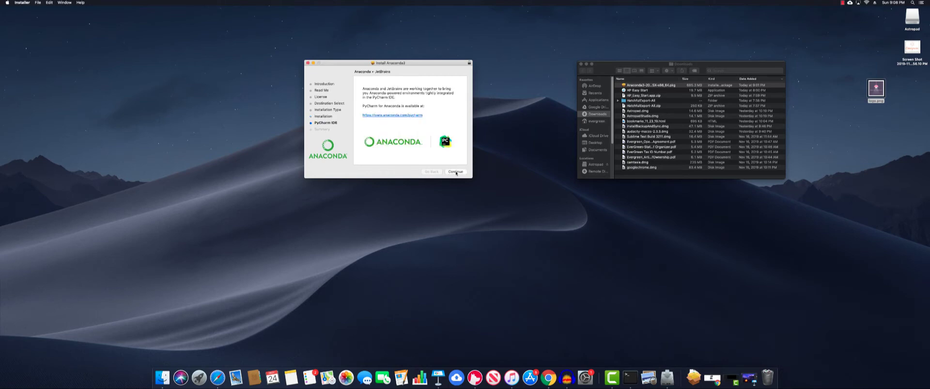
Finish the Anaconda3 installation past the PyCharm page and move the installer package to the Trash
click(456, 172)
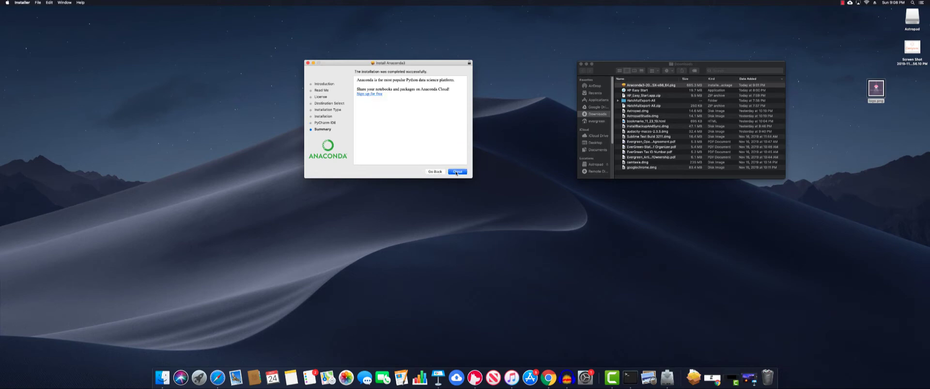
click(457, 172)
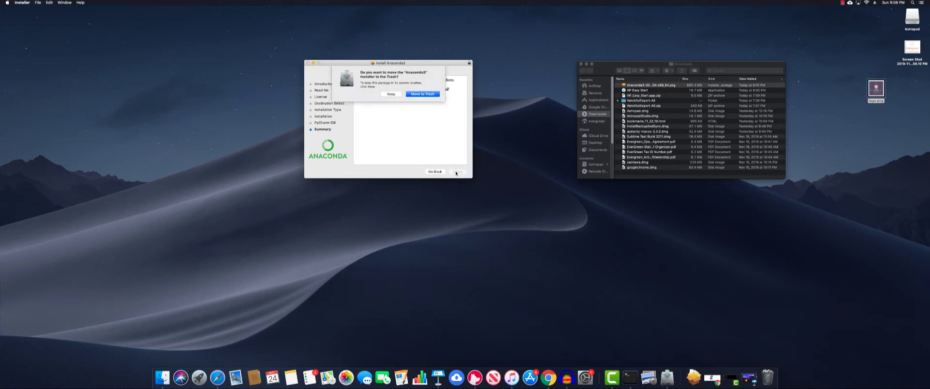
click(423, 94)
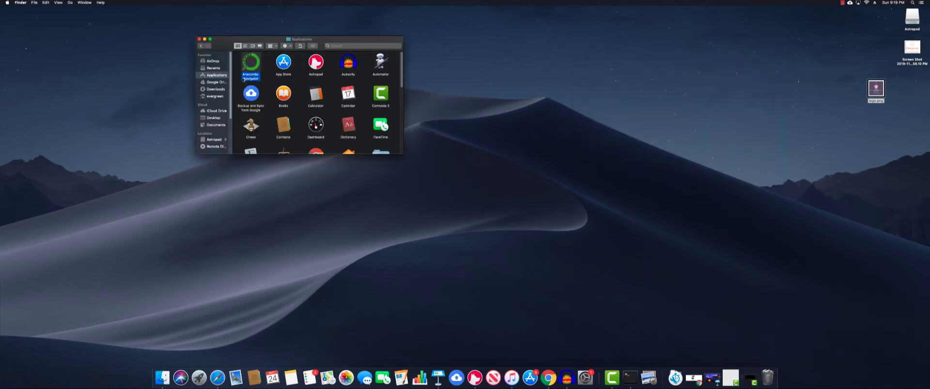
Close the current Finder window and show the Applications folder in a new one
click(216, 82)
click(198, 39)
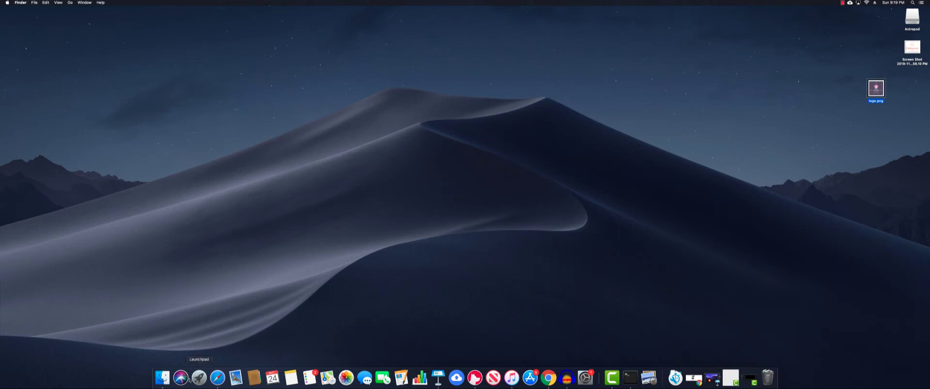
click(163, 377)
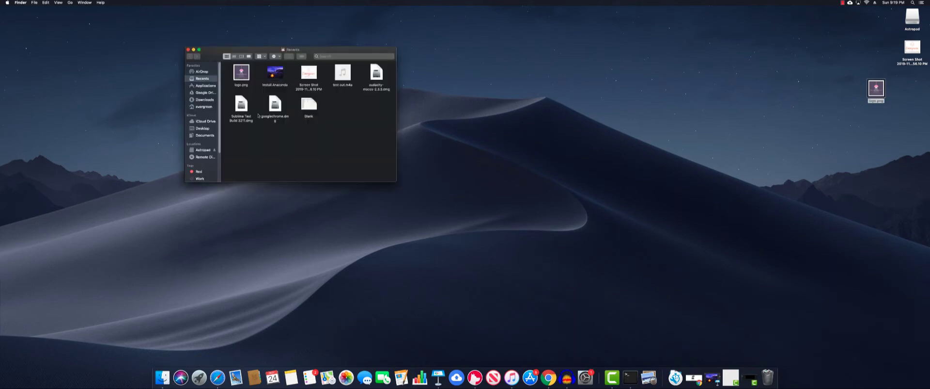
click(201, 86)
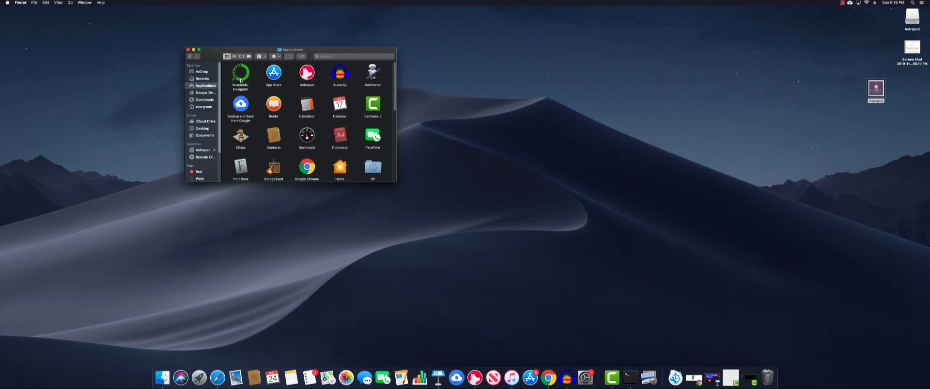
click(260, 74)
mouse_move(259, 74)
mouse_down()
mouse_move(246, 181)
mouse_move(245, 78)
mouse_up()
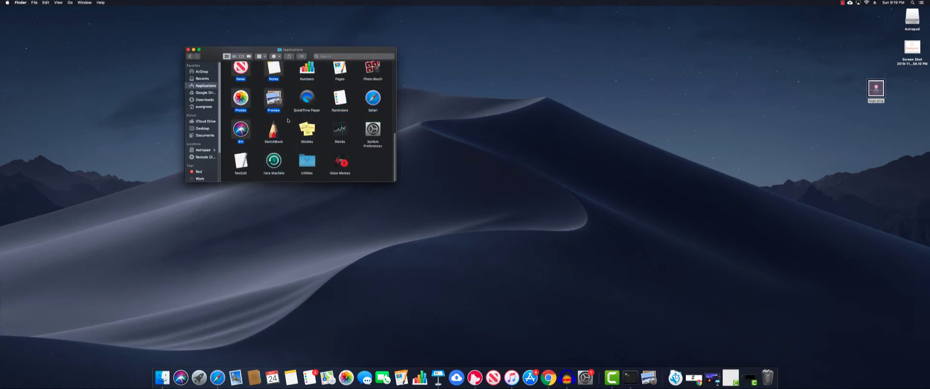
drag(288, 120, 291, 127)
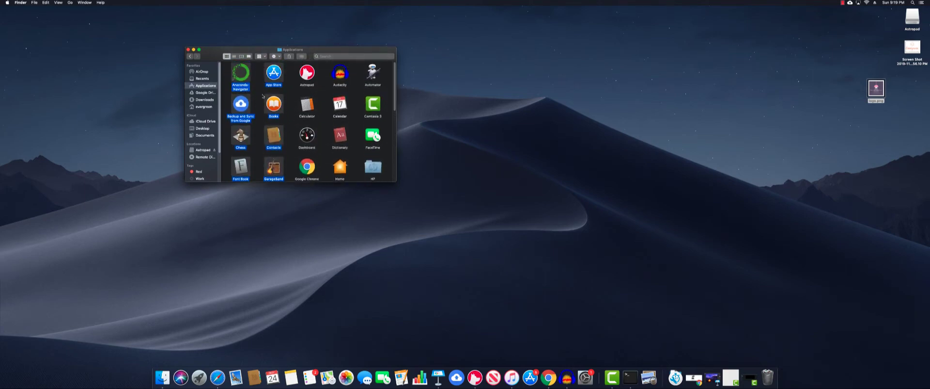
Try to add Anaconda-Navigator from the Applications folder to the Dock
click(242, 77)
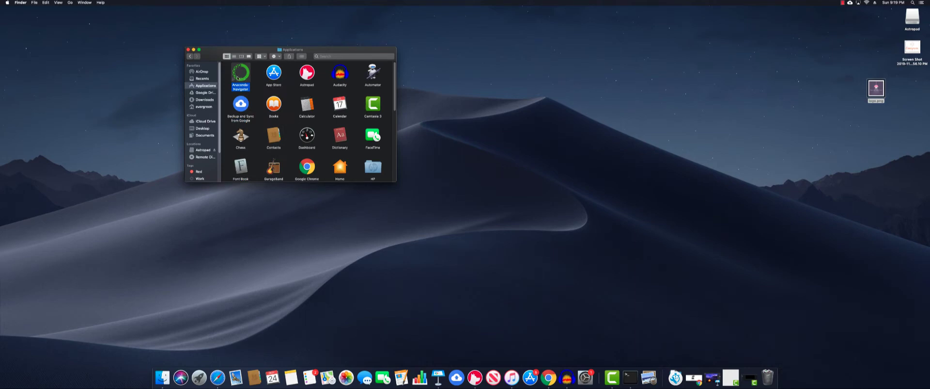
drag(239, 73, 439, 377)
drag(243, 78, 599, 380)
right_click(238, 78)
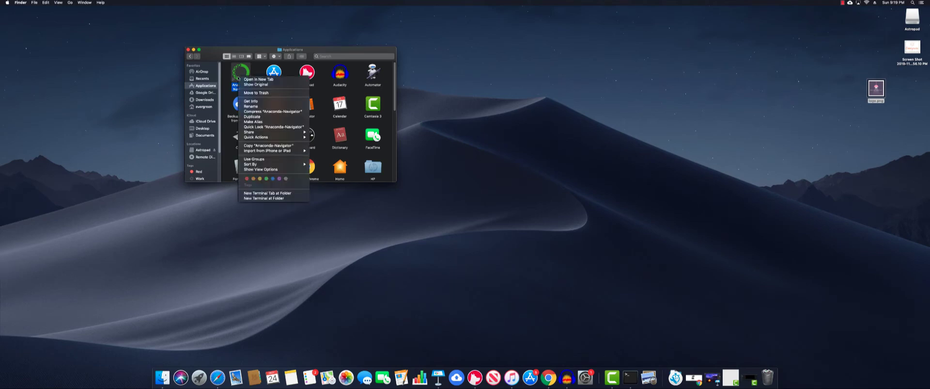
click(240, 72)
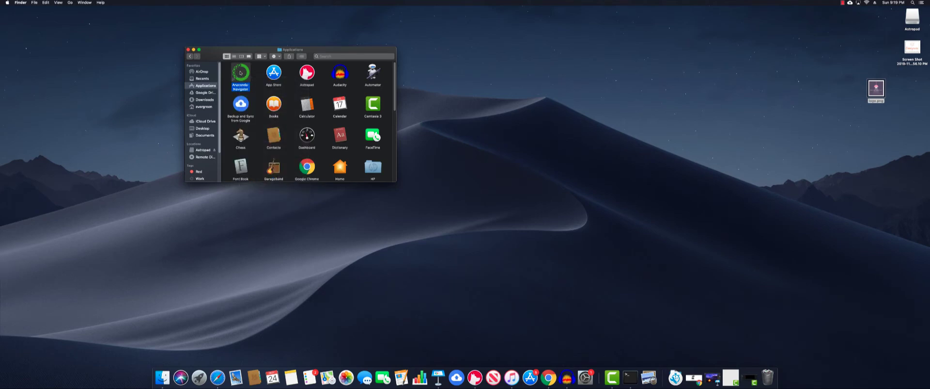
right_click(240, 74)
mouse_move(264, 136)
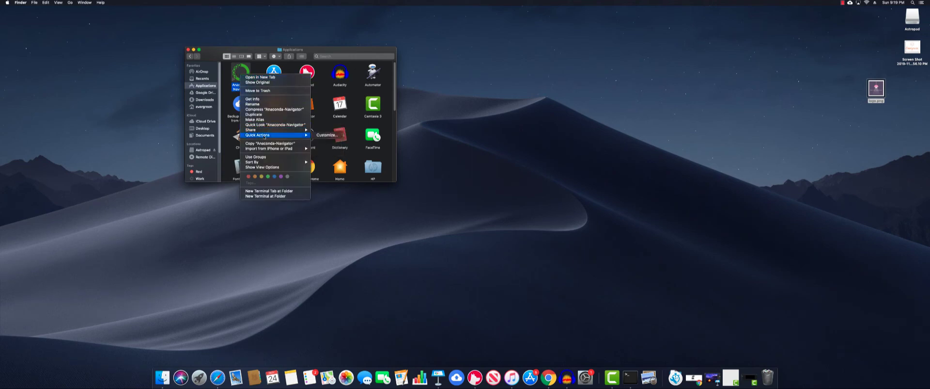
click(238, 74)
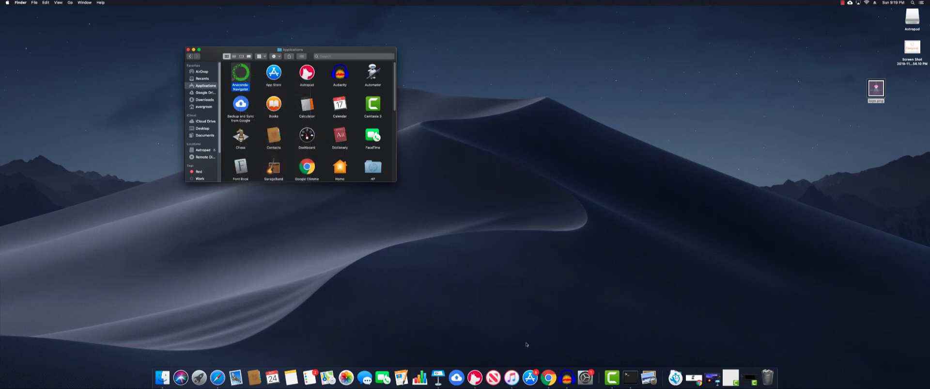
Put Anaconda-Navigator from the Applications folder on the desktop, close the Finder window and launch it from there
drag(241, 72, 91, 66)
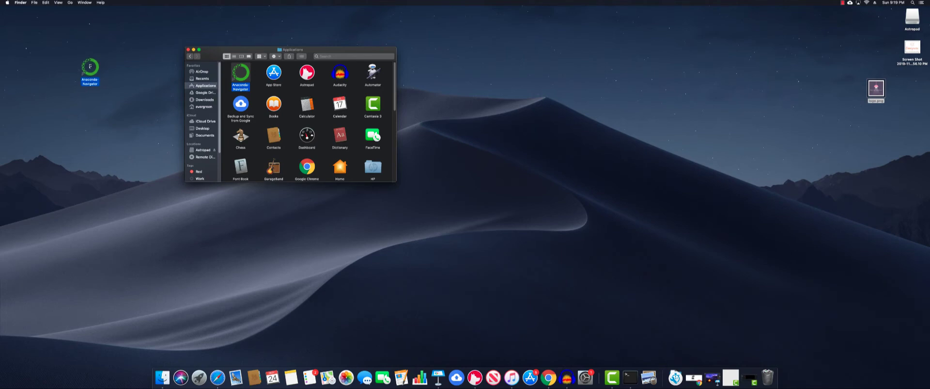
click(188, 50)
click(91, 68)
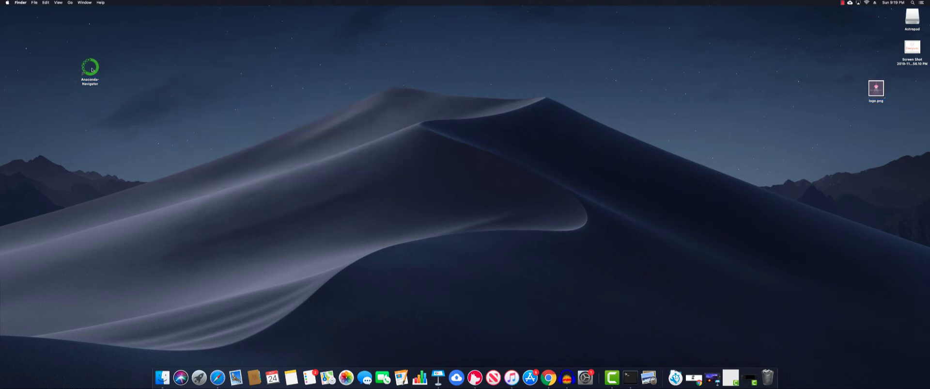
double_click(92, 82)
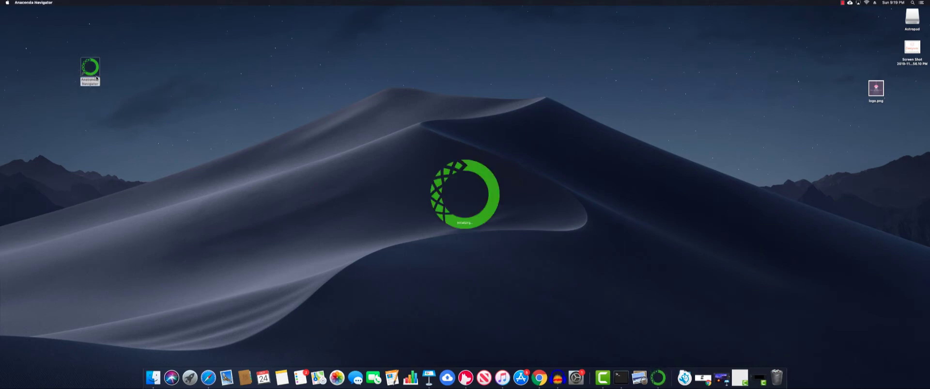
Set Anaconda Navigator to stay in the Dock and accept its welcome message with the usage-data option left on
right_click(660, 378)
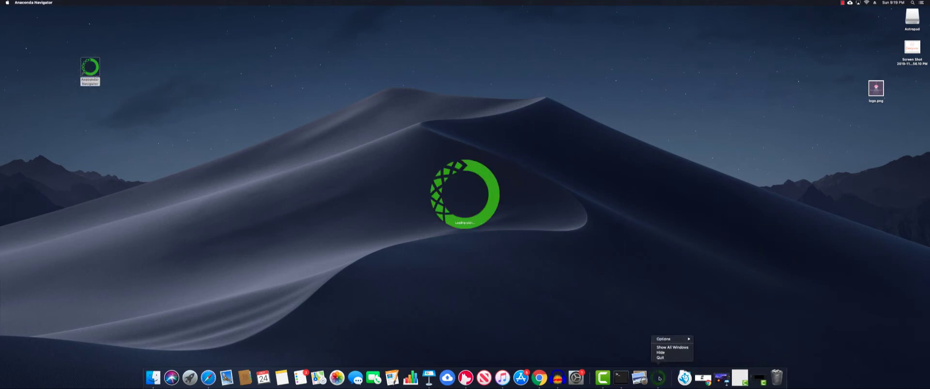
mouse_move(677, 338)
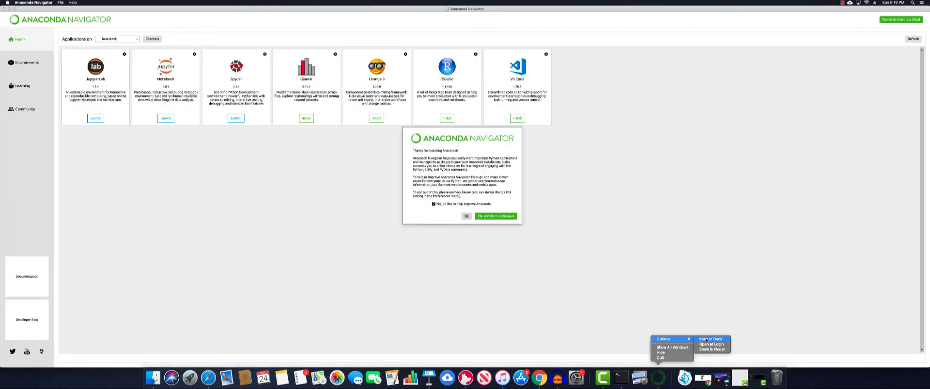
click(706, 339)
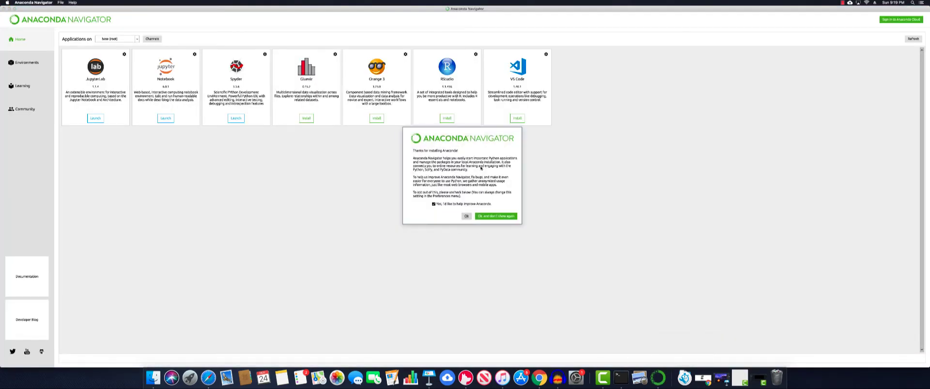
click(466, 216)
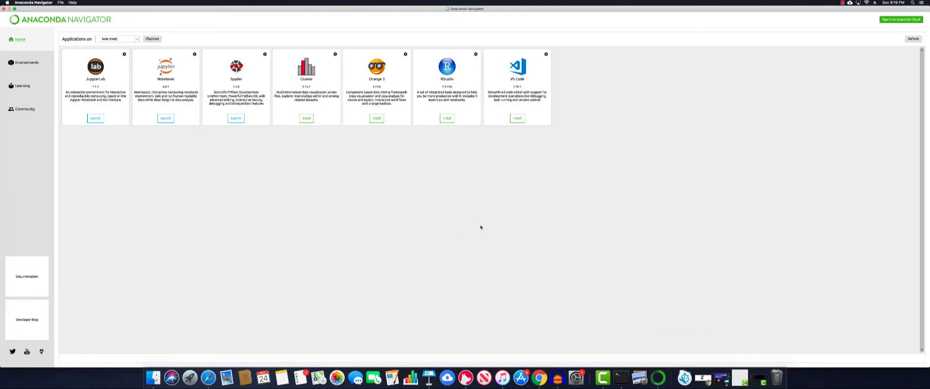
right_click(659, 377)
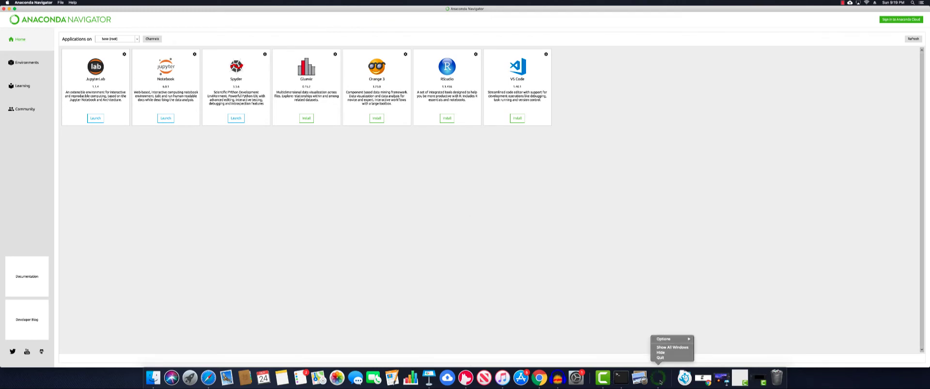
click(483, 286)
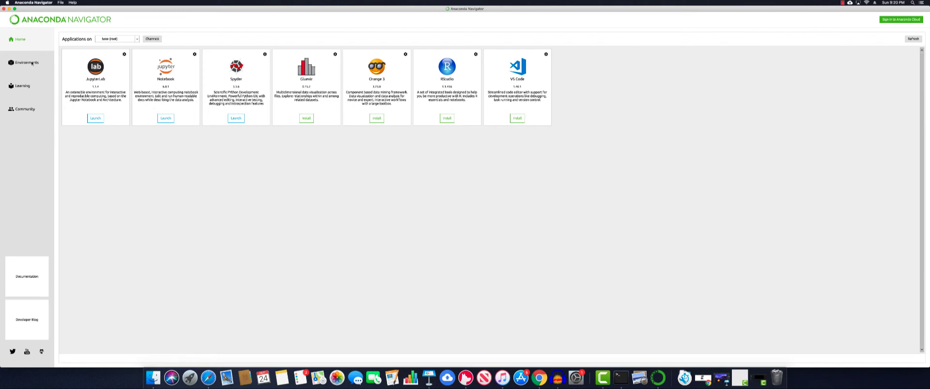
Look over the Navigator's Home and Environments pages, ending on the base (root) environment's package list
click(32, 63)
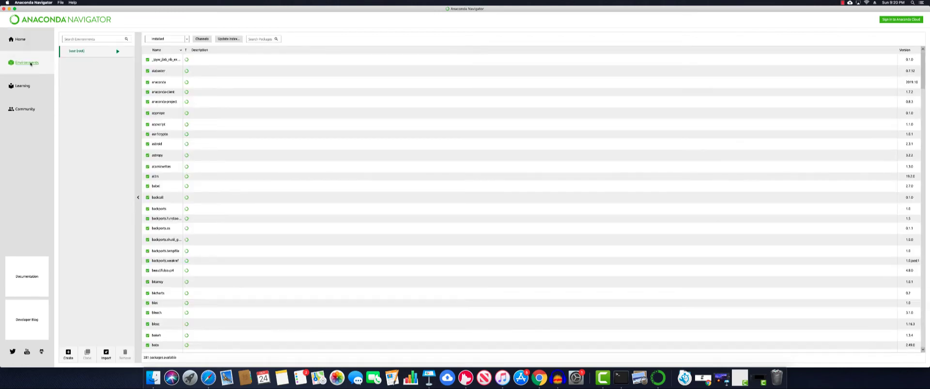
click(22, 42)
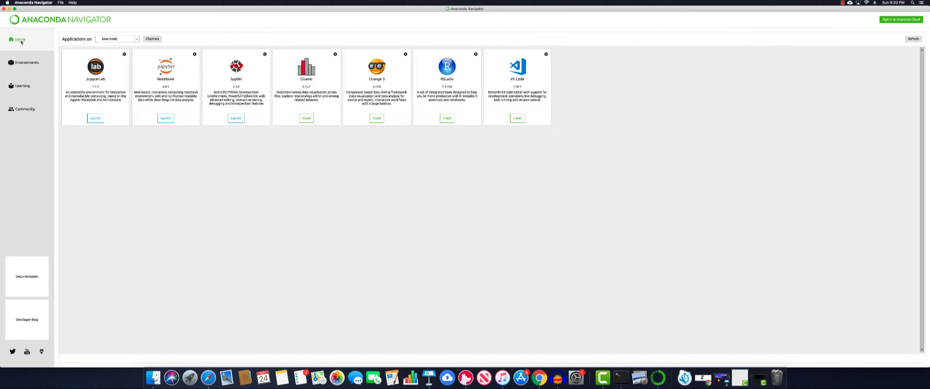
click(25, 63)
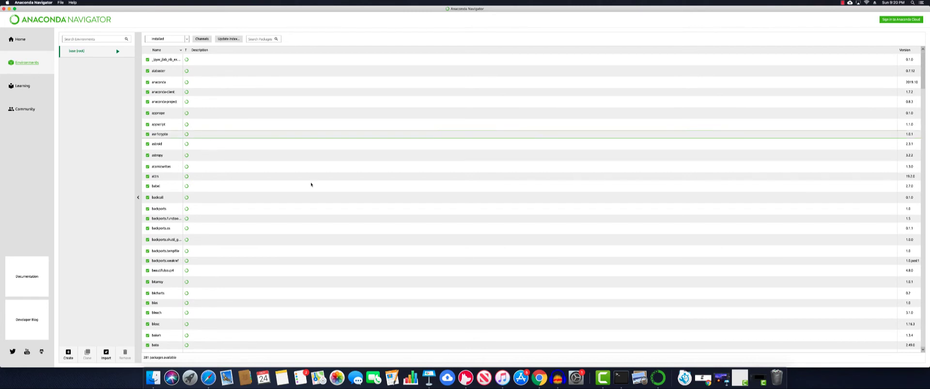
click(844, 2)
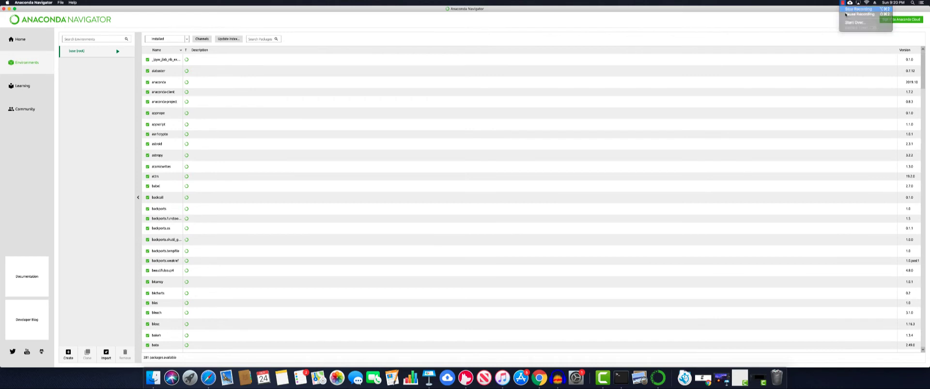
click(847, 9)
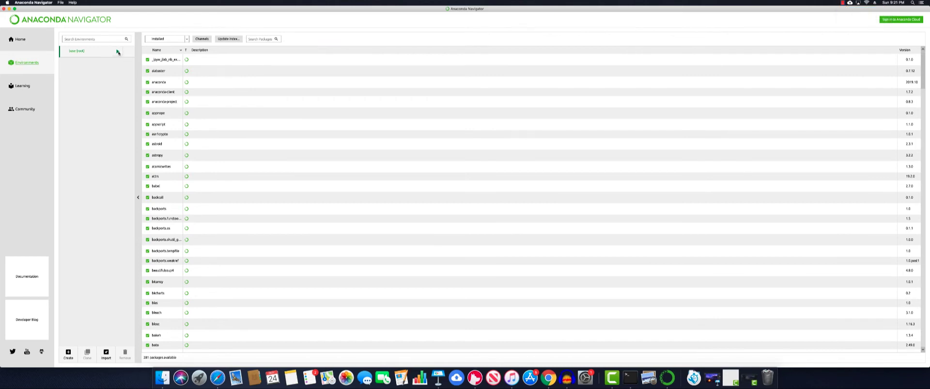
Open a terminal for the base (root) environment from Anaconda Navigator
click(117, 52)
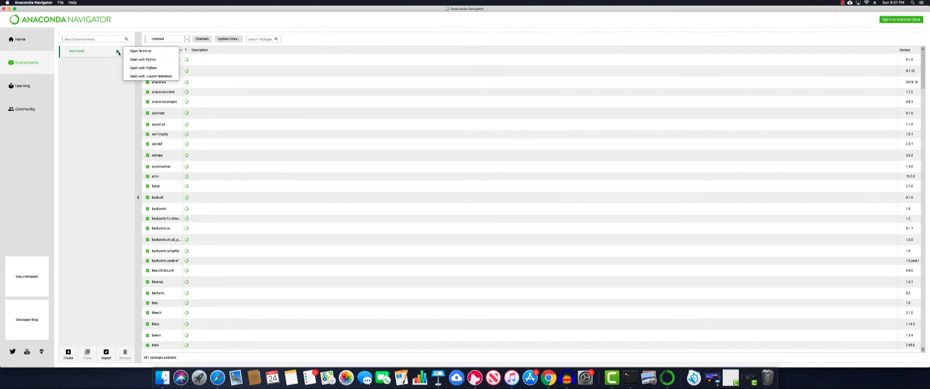
click(144, 51)
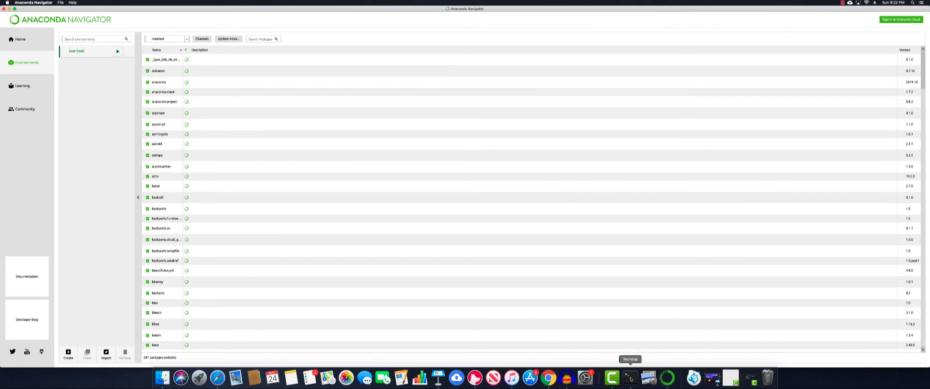
click(118, 51)
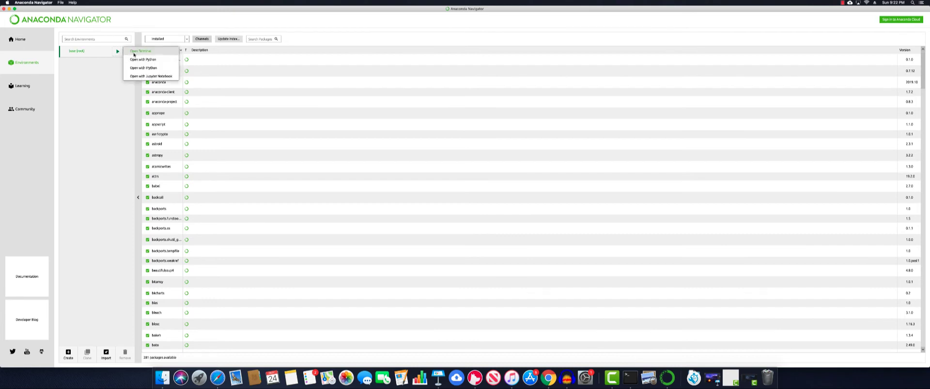
click(135, 52)
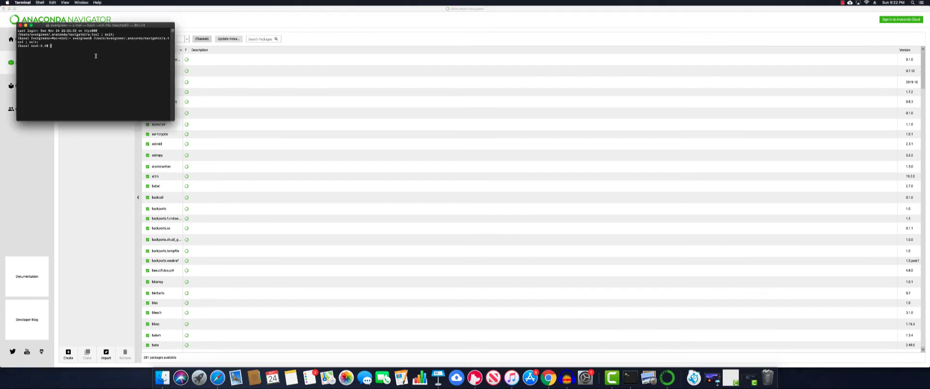
Enlarge the terminal's text for readability and place its window near the middle of the screen
drag(72, 28, 423, 111)
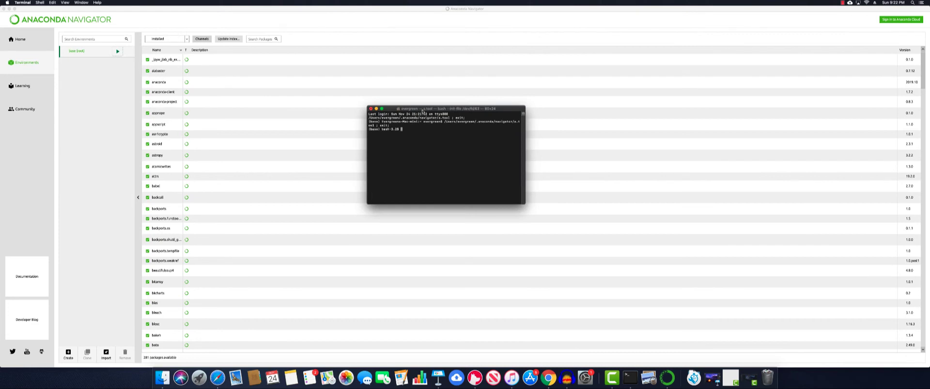
key(super+plus)
key(super+plus)
key(super+plus)
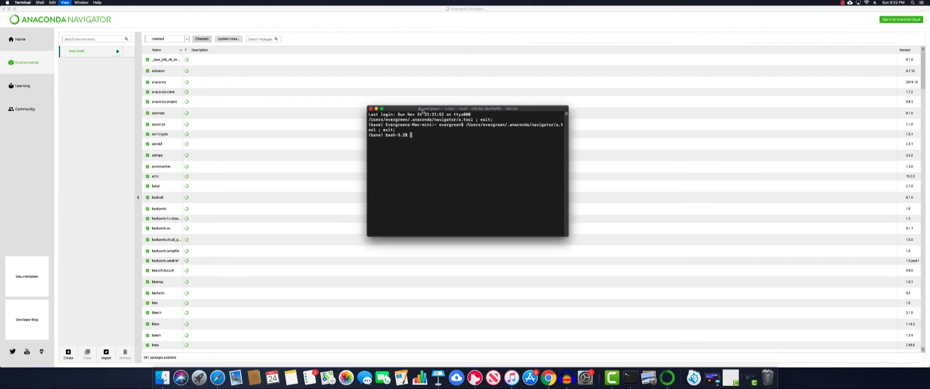
key(super+plus)
key(super+plus)
key(super+plus)
key(super+plus)
key(super+plus)
key(super+plus)
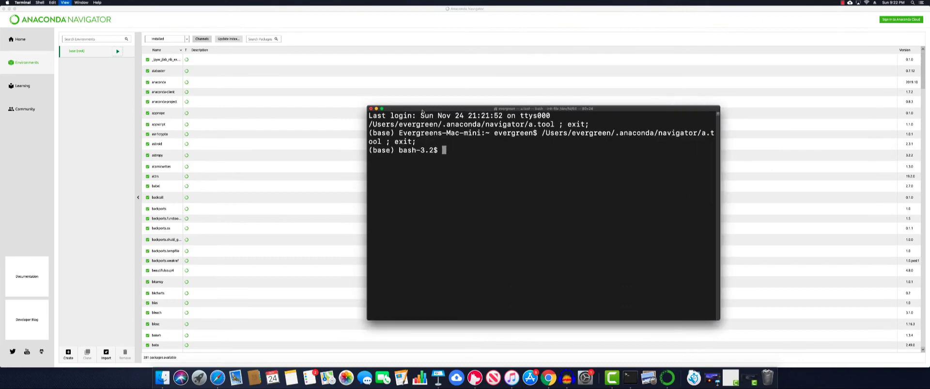
key(super+plus)
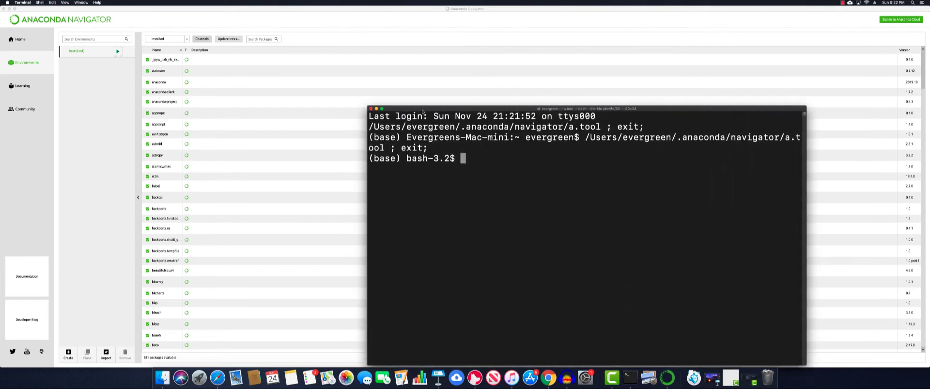
drag(423, 111, 360, 69)
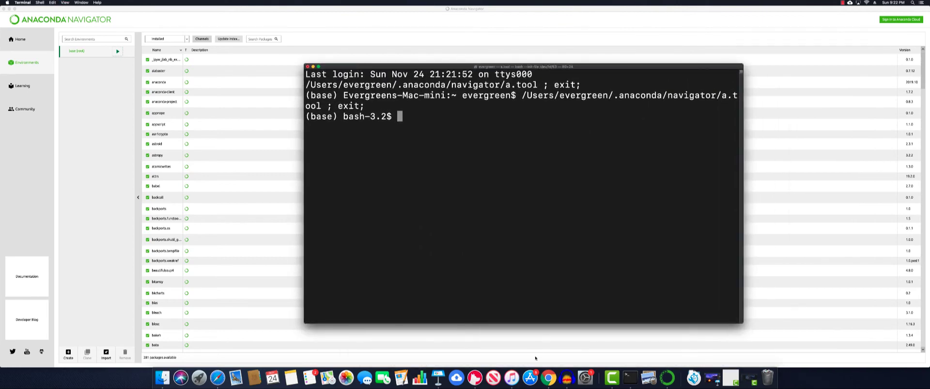
Switch to Chrome, look up the conda create command in the virtual environment guide, and minimize the browser
click(548, 377)
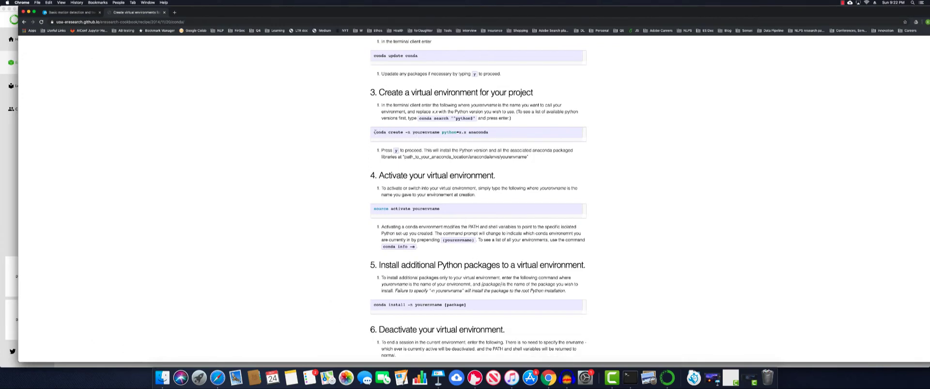
drag(374, 131, 489, 135)
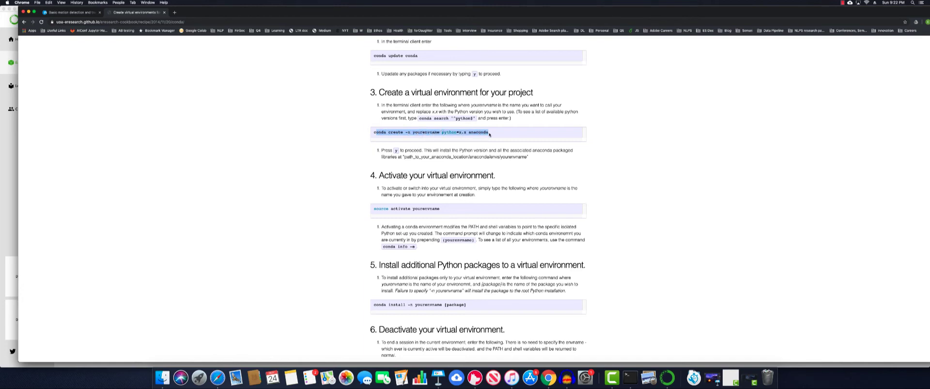
click(29, 11)
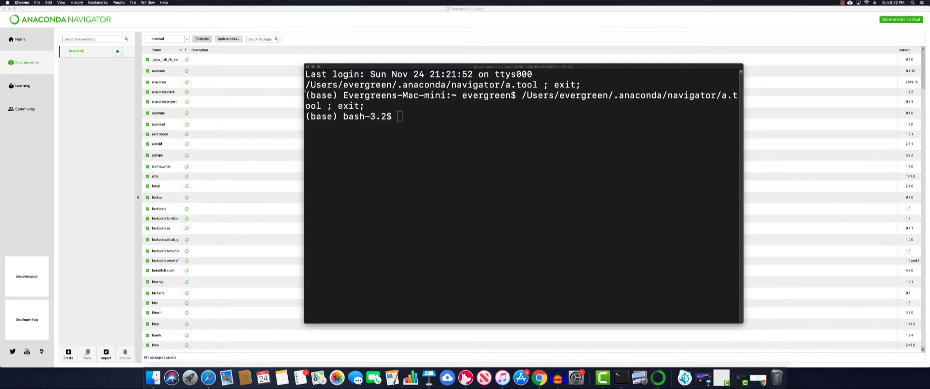
Enter the start of the environment creation command, conda create -n python37, at the terminal's base prompt
click(403, 118)
text(co)
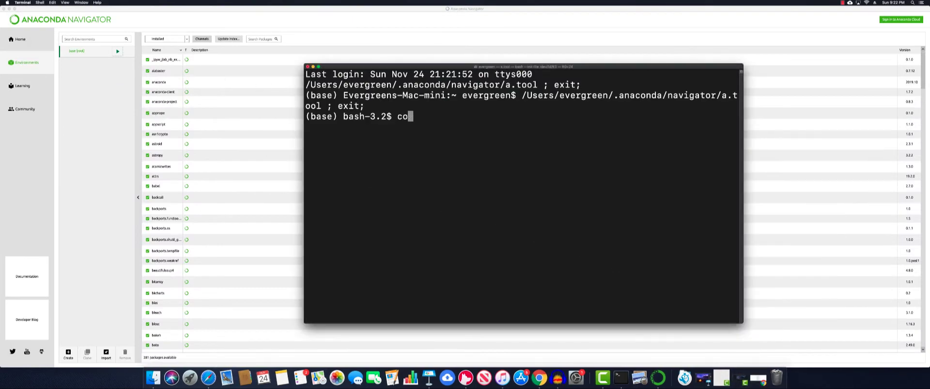
text(nda create 0)
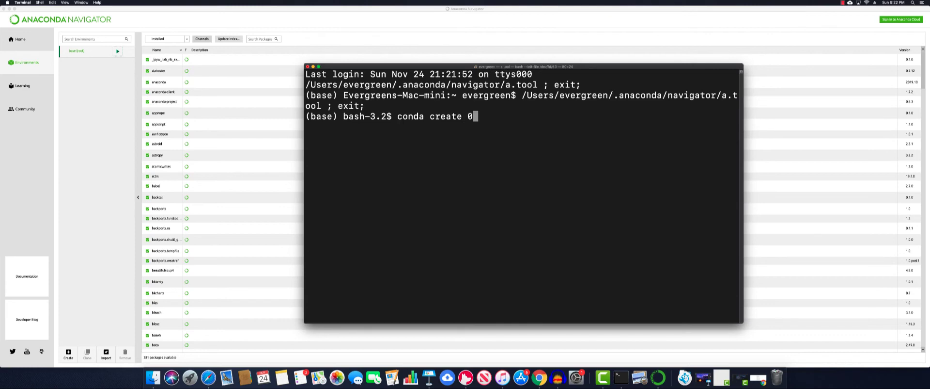
key(BackSpace)
text(-n pthon3)
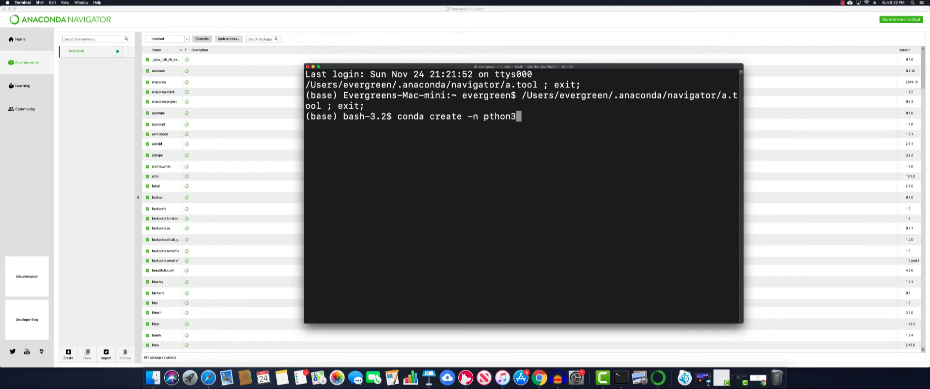
text(7)
key(Left)
key(Left)
key(Left)
key(Left)
key(Left)
text(y)
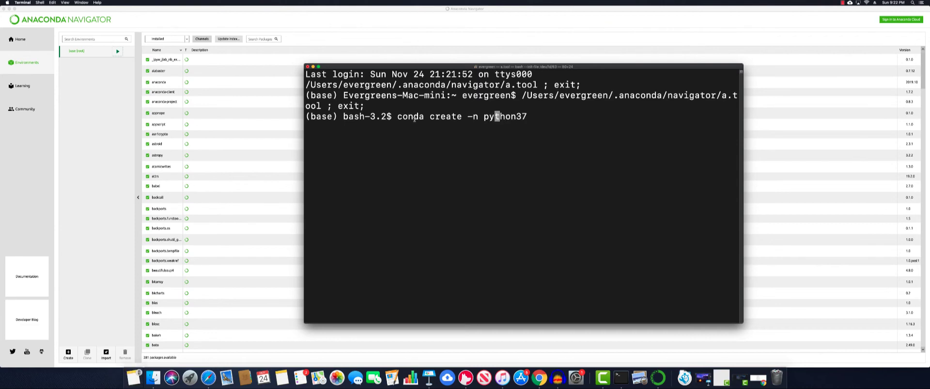
Check the guide in Chrome, complete the terminal command with python=3.7 anaconda, and run it, accepting the package installation
click(538, 377)
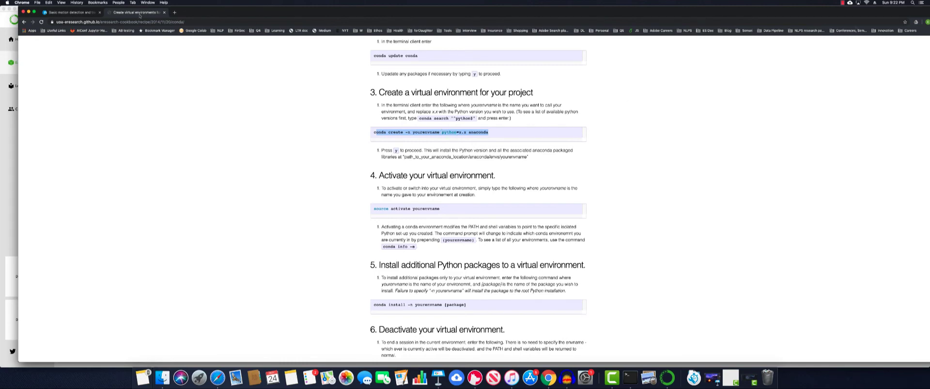
click(28, 12)
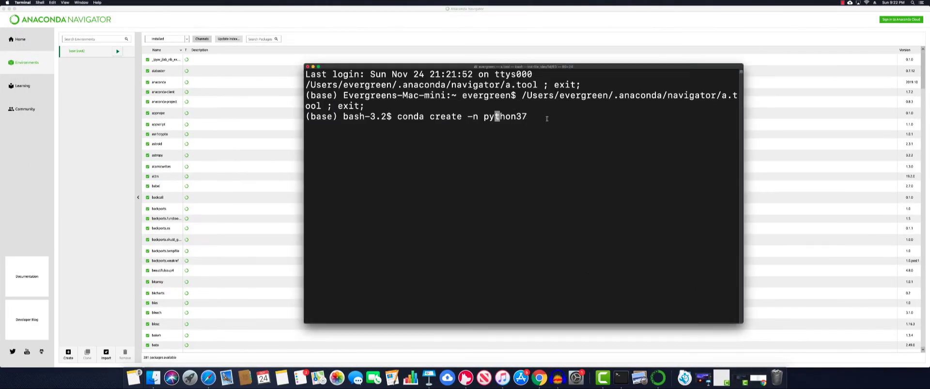
key(Right)
key(Right)
key(Right)
key(Right)
key(Right)
key(BackSpace)
key(Right)
text(python=)
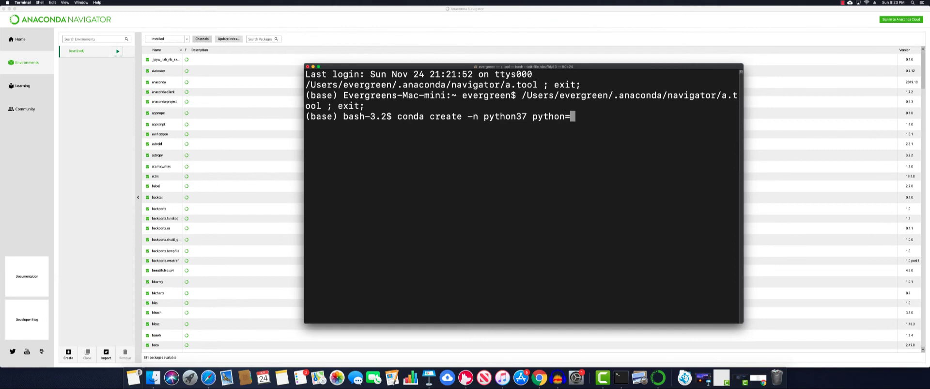
text(3.7 anaconda)
key(Return)
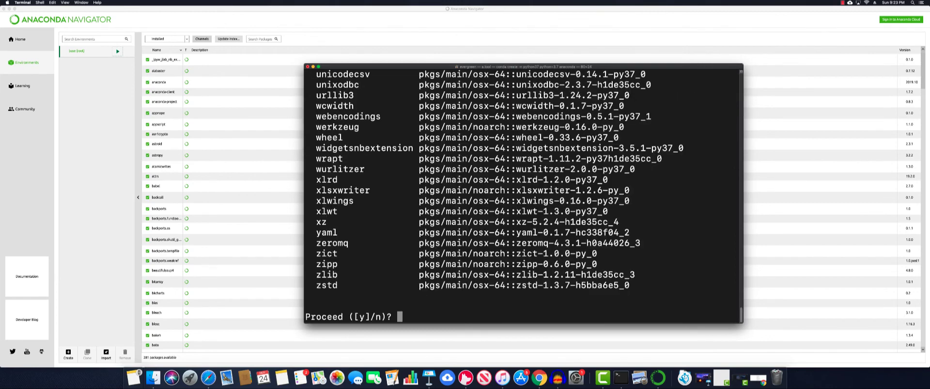
text(y)
key(Return)
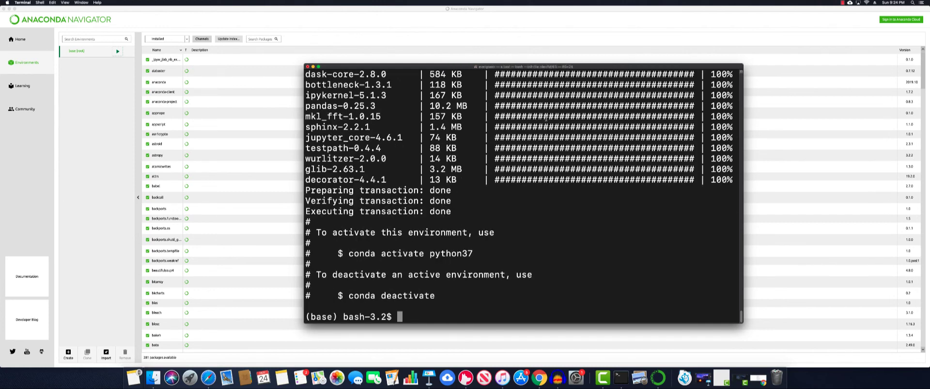
Switch to Anaconda Navigator, refresh the Environments page, and open a terminal for the python37 environment
click(260, 69)
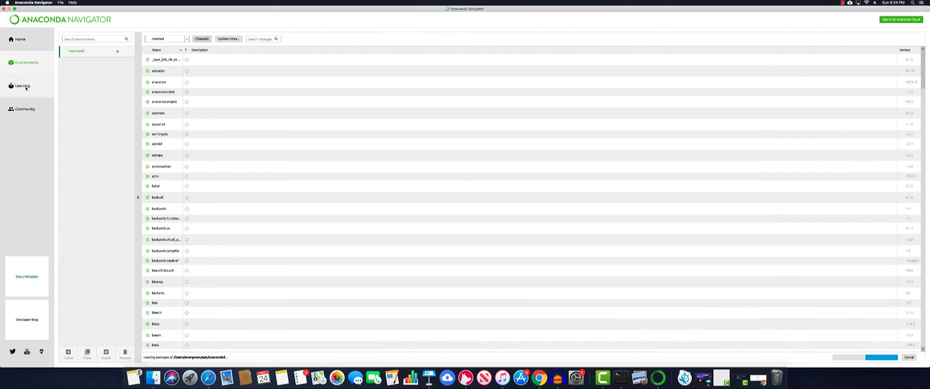
click(25, 86)
click(25, 63)
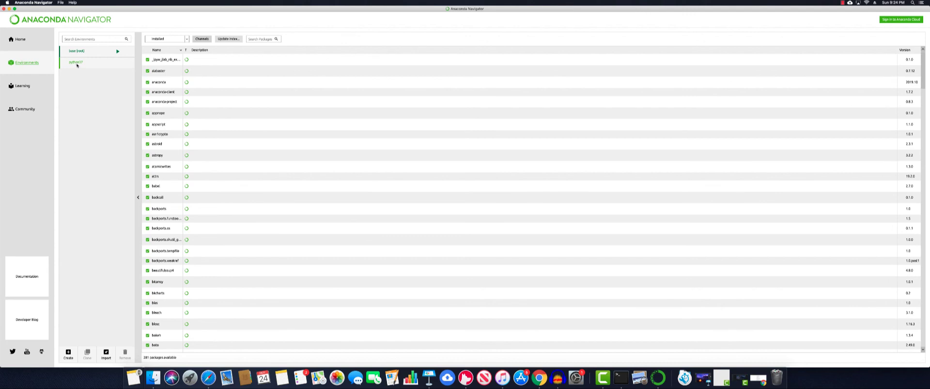
click(79, 64)
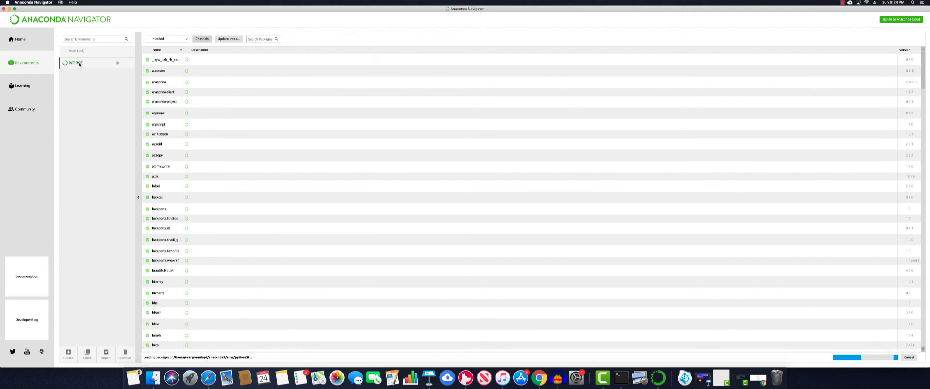
click(117, 62)
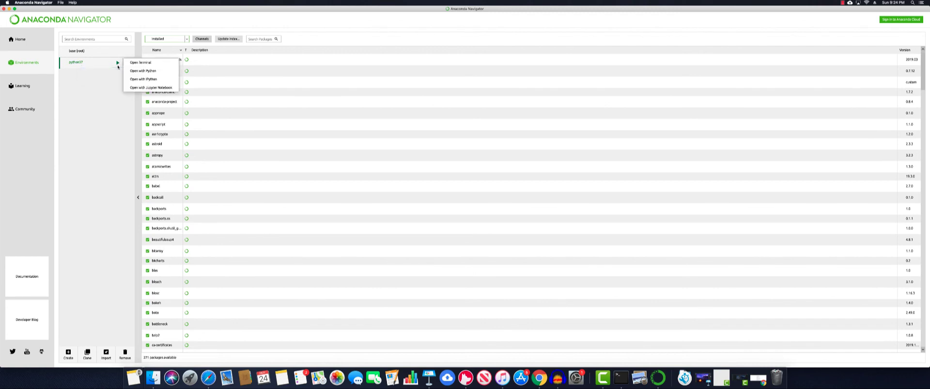
click(140, 63)
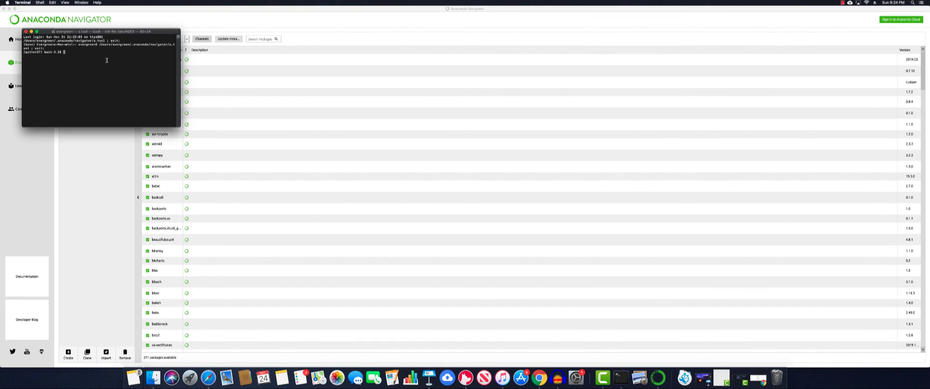
Start the Python interpreter in the python37 terminal and begin a print statement
text(py)
text(thon)
text(print)
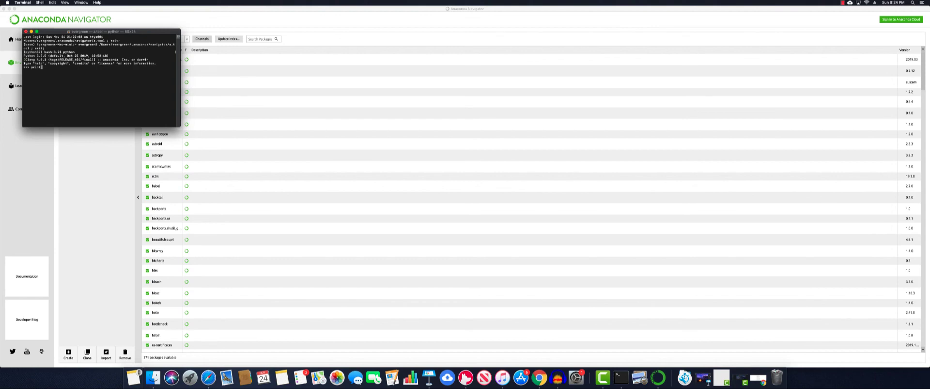
Enlarge the python37 terminal's text for readability
key(super+plus)
key(super+plus)
key(super+plus)
key(super+plus)
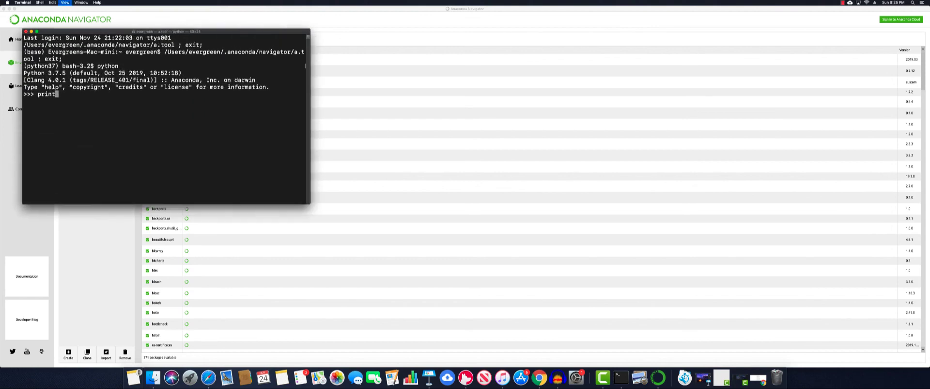
key(super+plus)
key(super+plus)
key(super+plus)
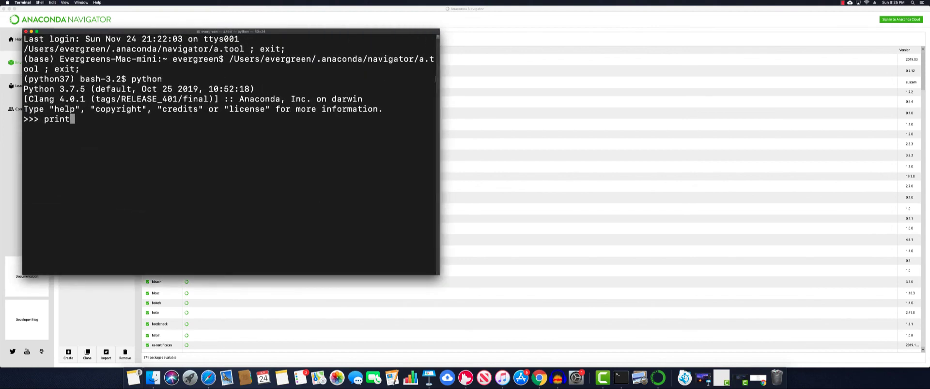
Complete the statement as print("hello world") and run it in the interpreter
text(("hello worl)
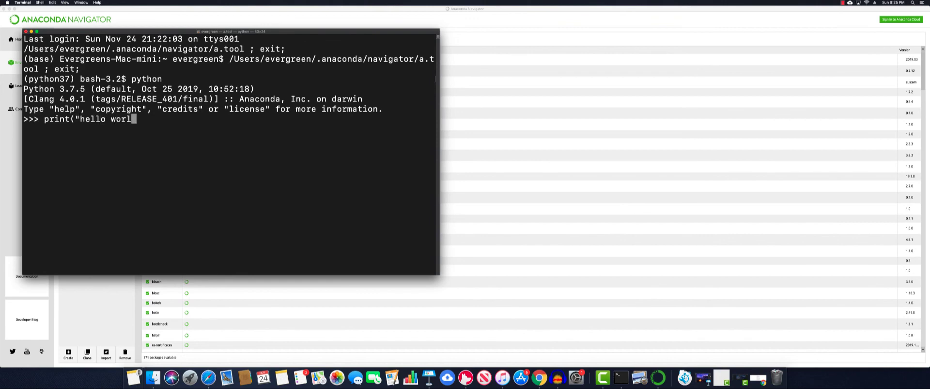
text(d"))
key(Return)
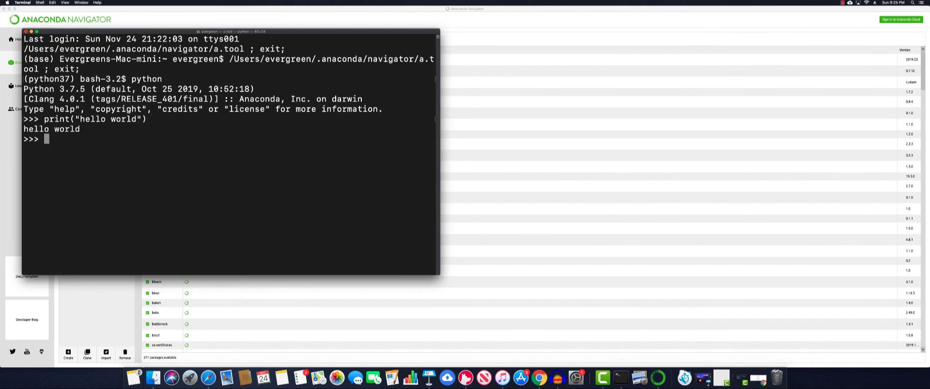
Exit the Python interpreter and close the python37 terminal window
text(exit;)
key(Return)
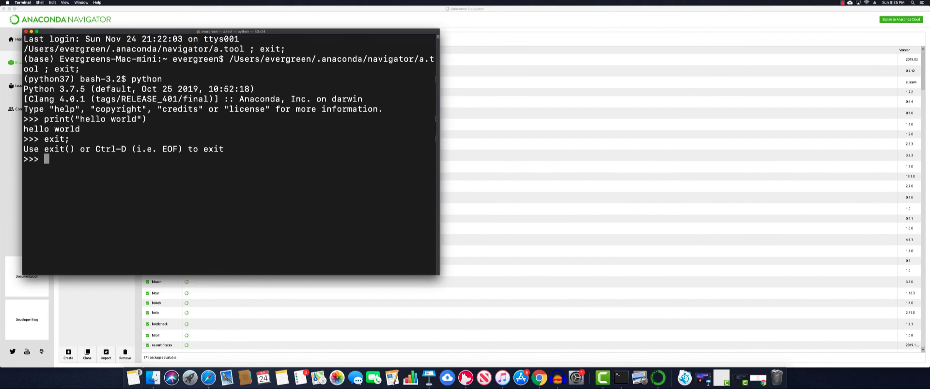
key(ctrl+d)
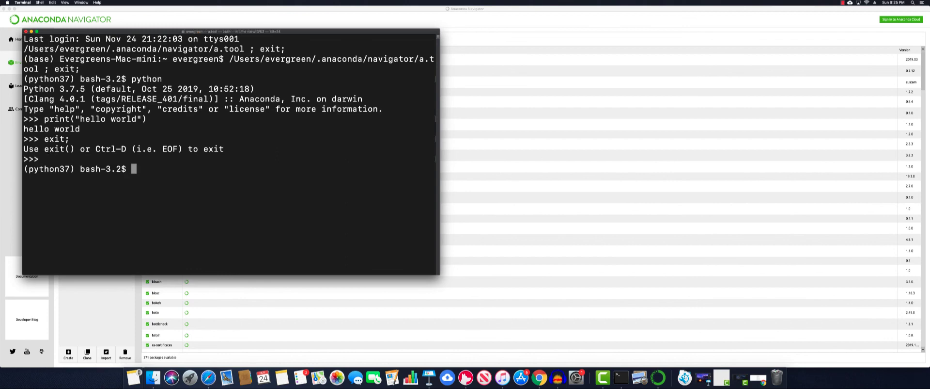
click(26, 32)
click(260, 64)
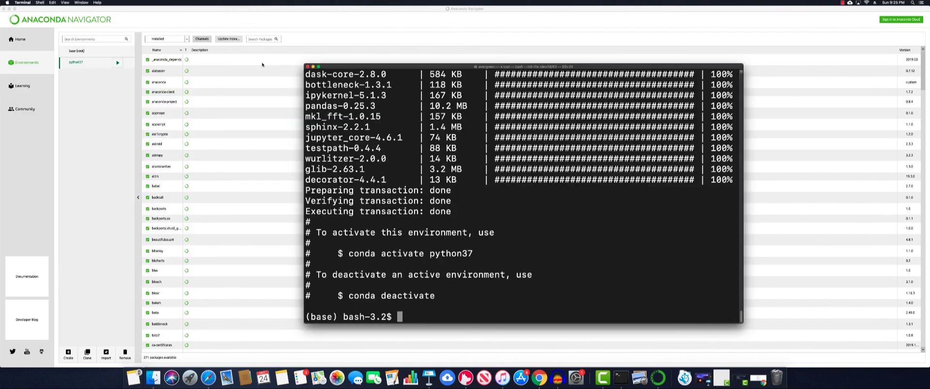
Open the python37 environment with Jupyter Notebook from Anaconda Navigator and create a new Python 3 notebook
click(293, 100)
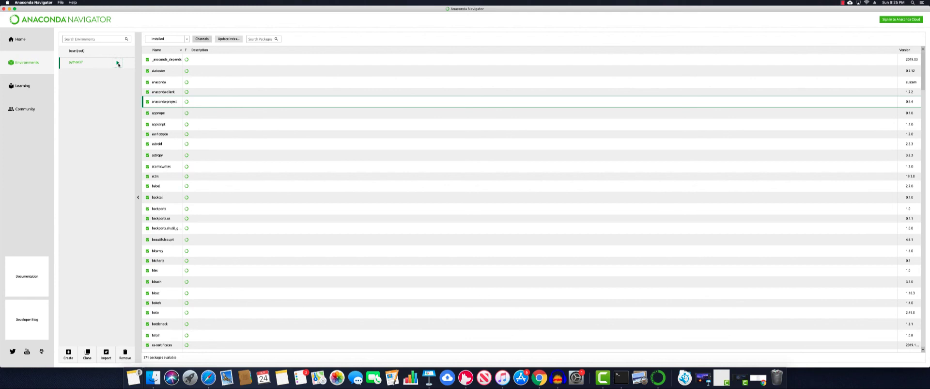
click(118, 63)
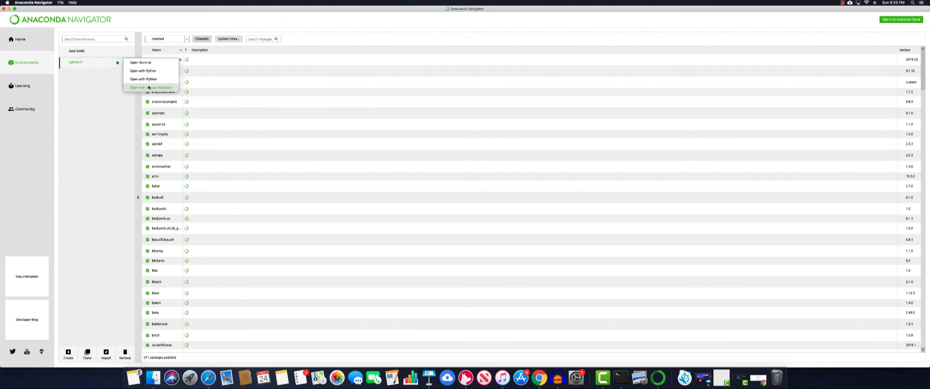
click(148, 88)
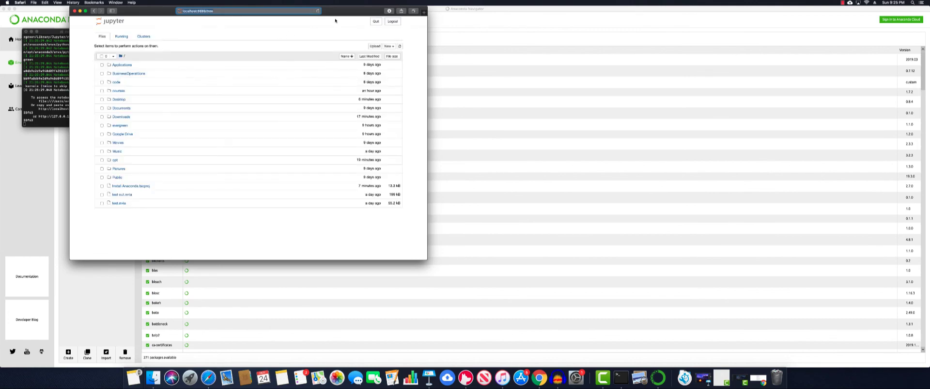
drag(335, 20, 433, 52)
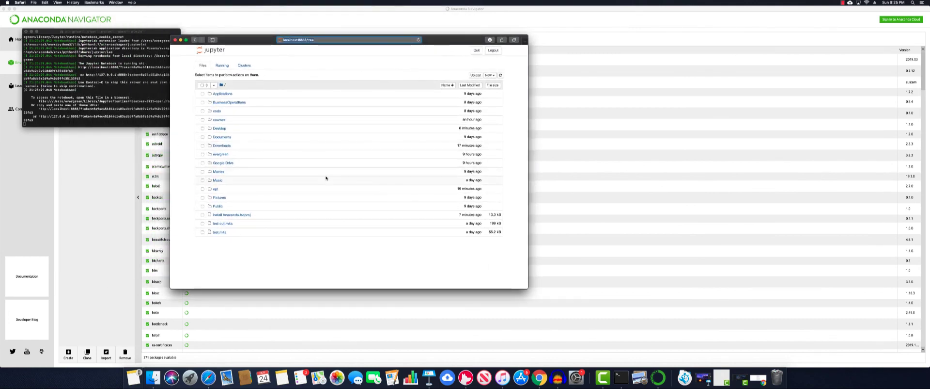
click(492, 76)
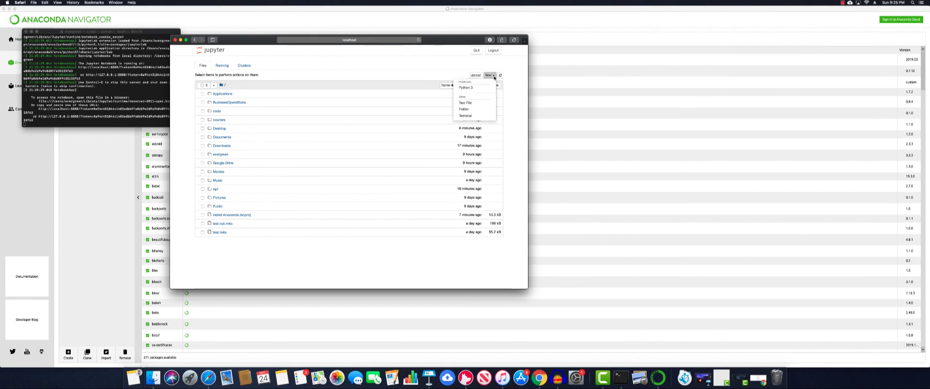
click(465, 87)
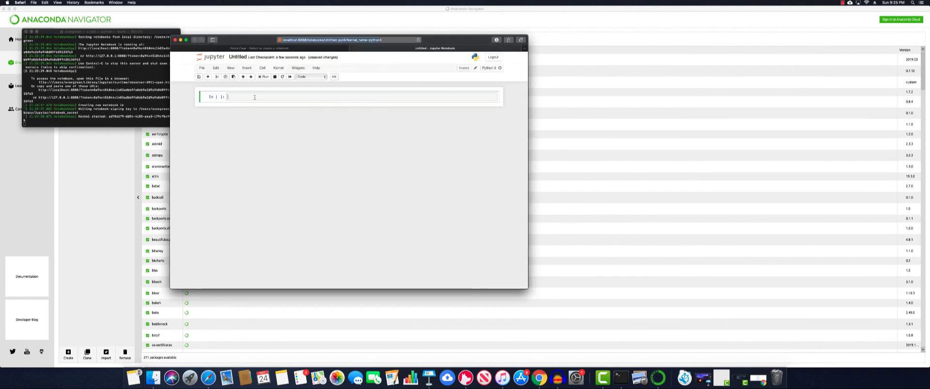
key(super+l)
text(print)
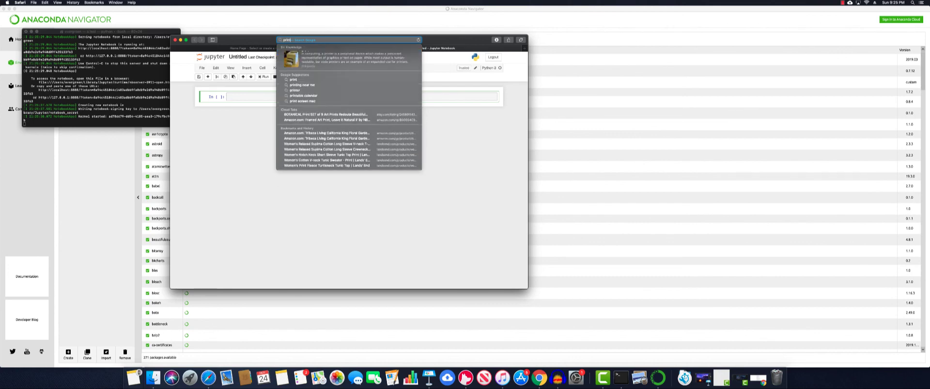
key(Escape)
text(p)
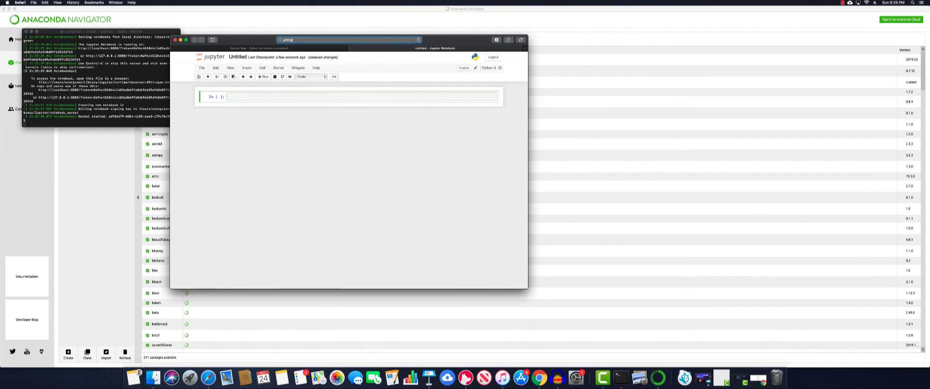
text(ri)
key(Escape)
Enter print("Hello world") in the notebook's first cell and run it
click(233, 97)
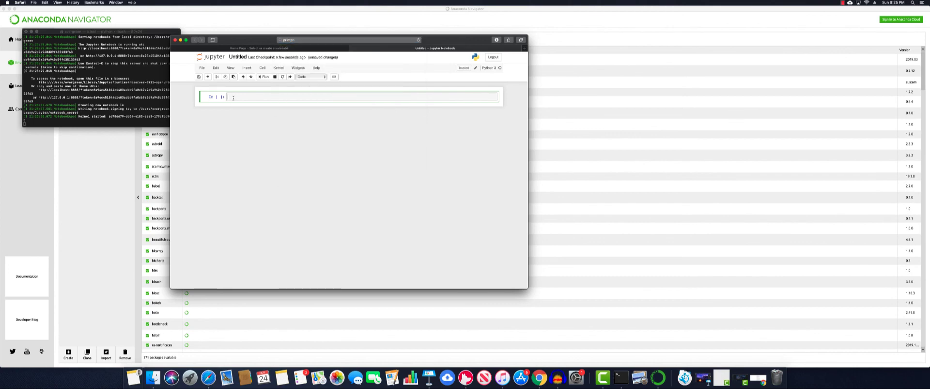
text(print('Hello world)
key(shift+Return)
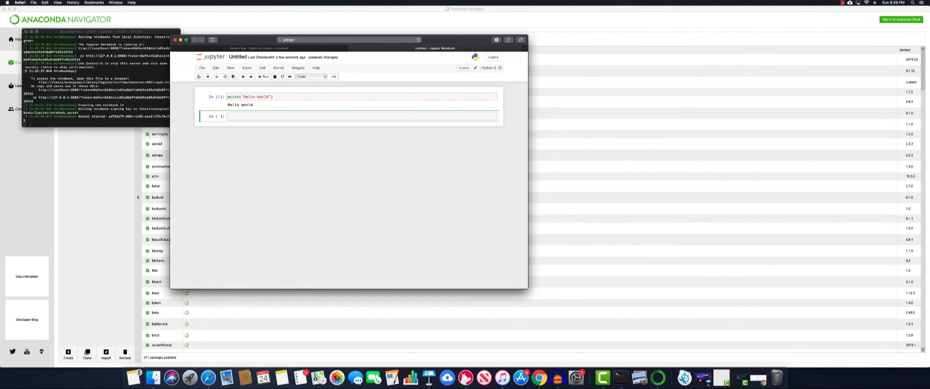
click(843, 3)
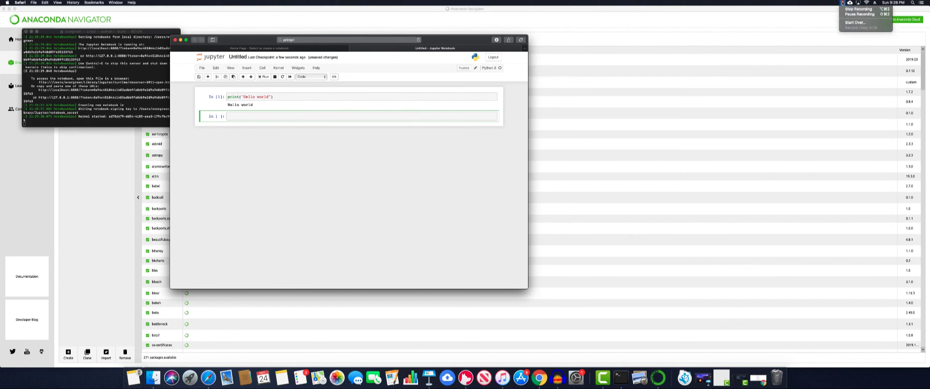